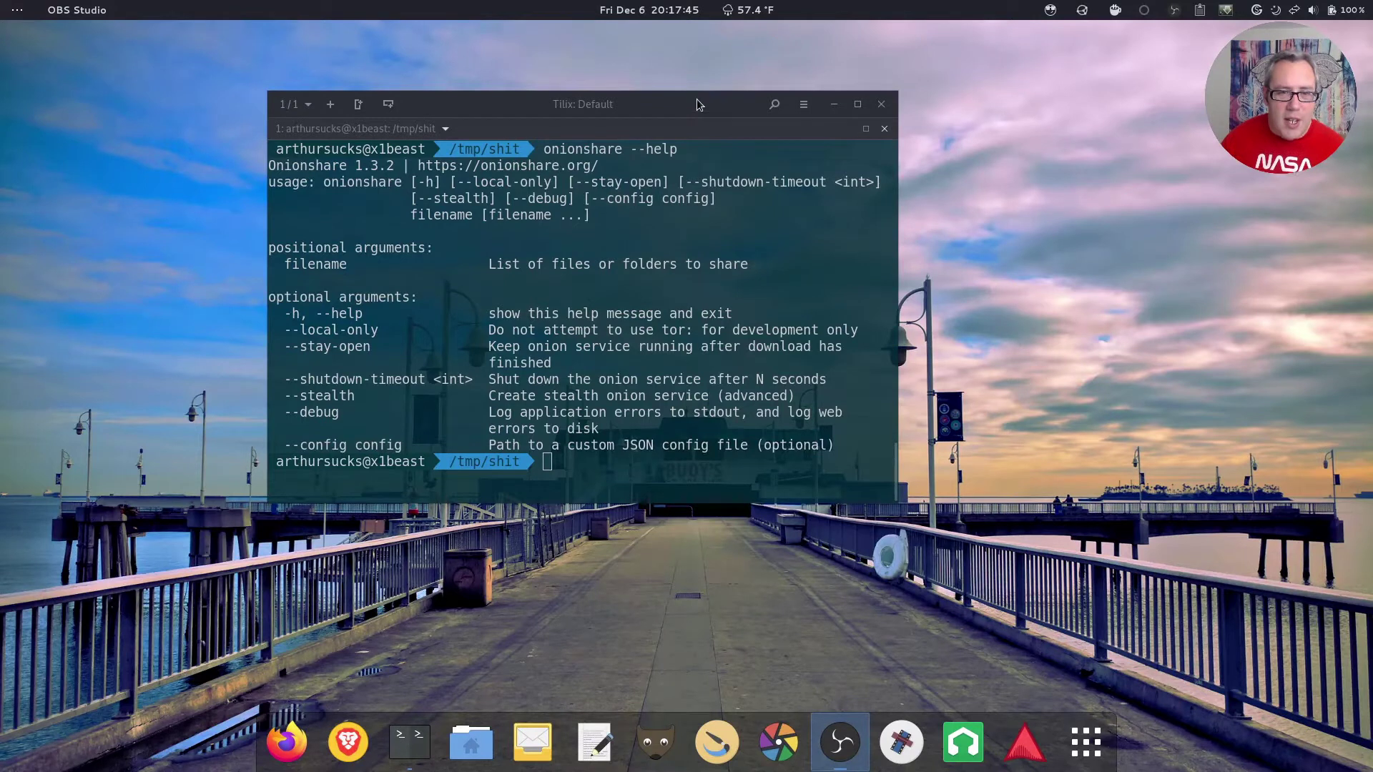
- Highlight the --stay-open option in OnionShare 1.3.2's help usage line, then clear the selection
left_click_drag(698, 104, 682, 93)
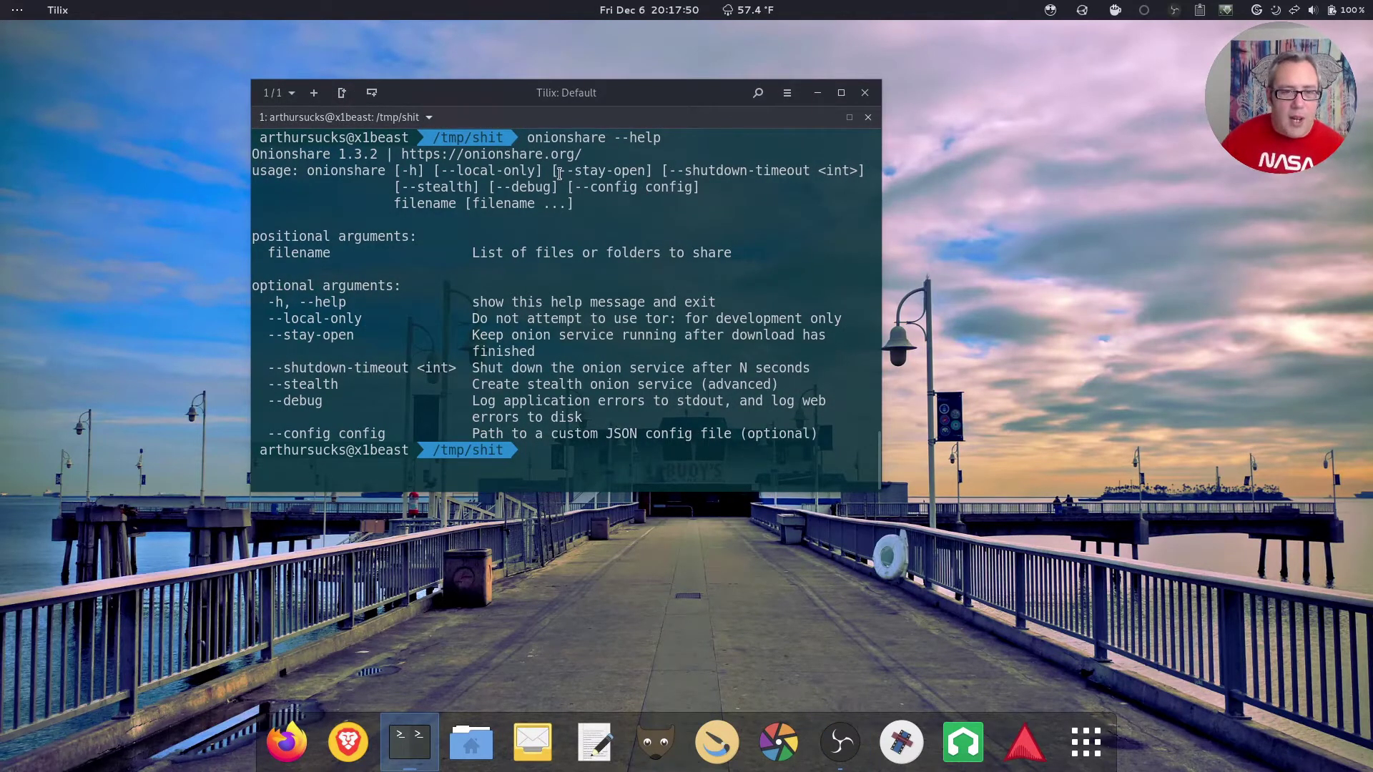
left_click_drag(559, 172, 641, 172)
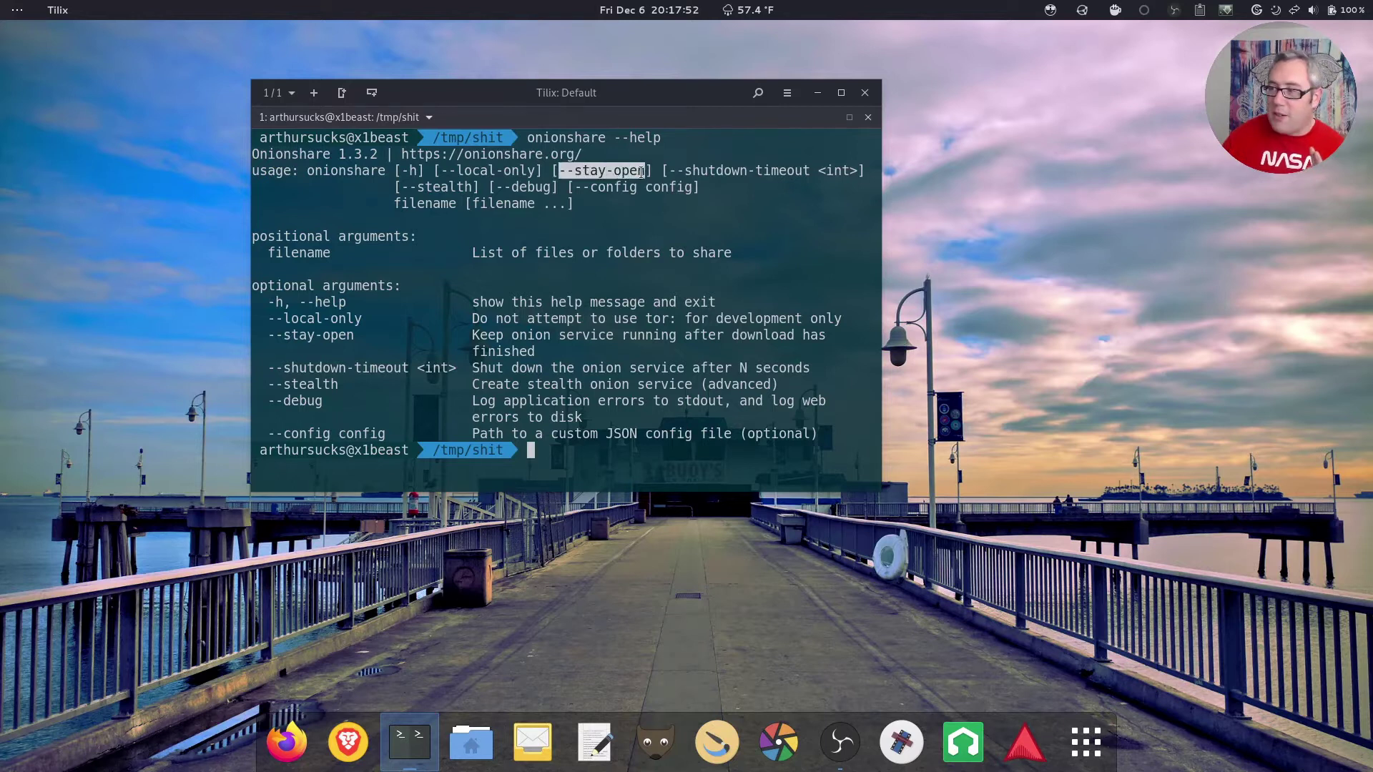
left_click(628, 226)
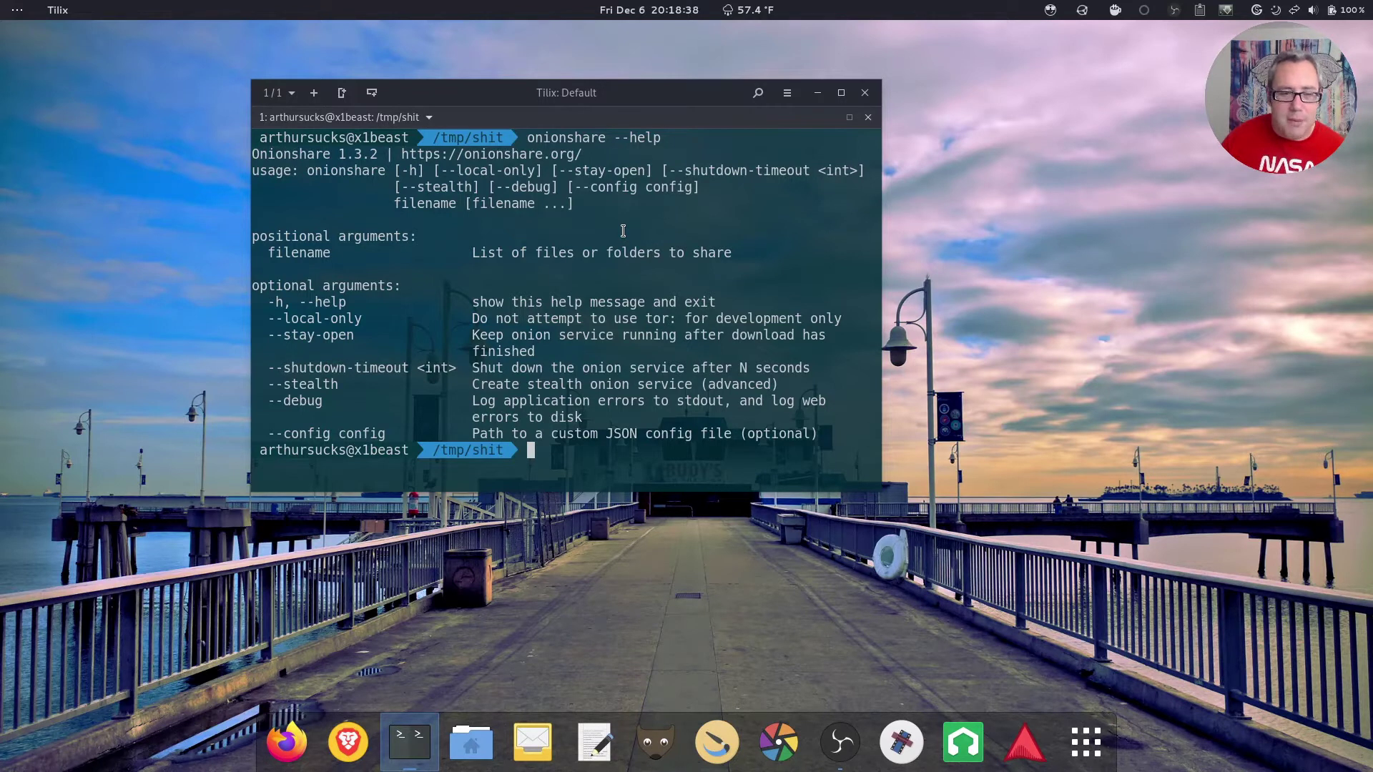
- List the folder, test-play test.wav in mpv, then share it with 'onionshare --stay-open test.wav'
key("ctrl+l")
type("ls")
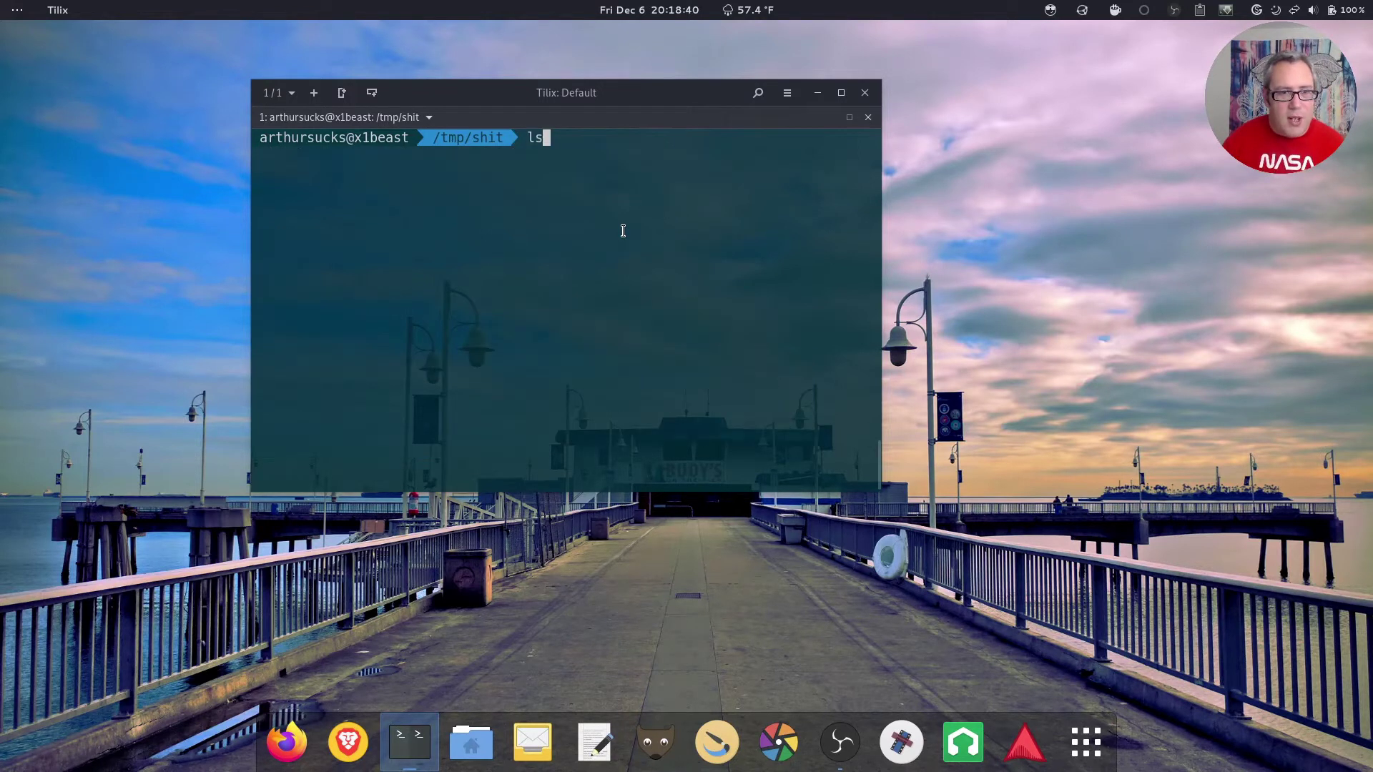
key("Return")
type("mpv test.wav")
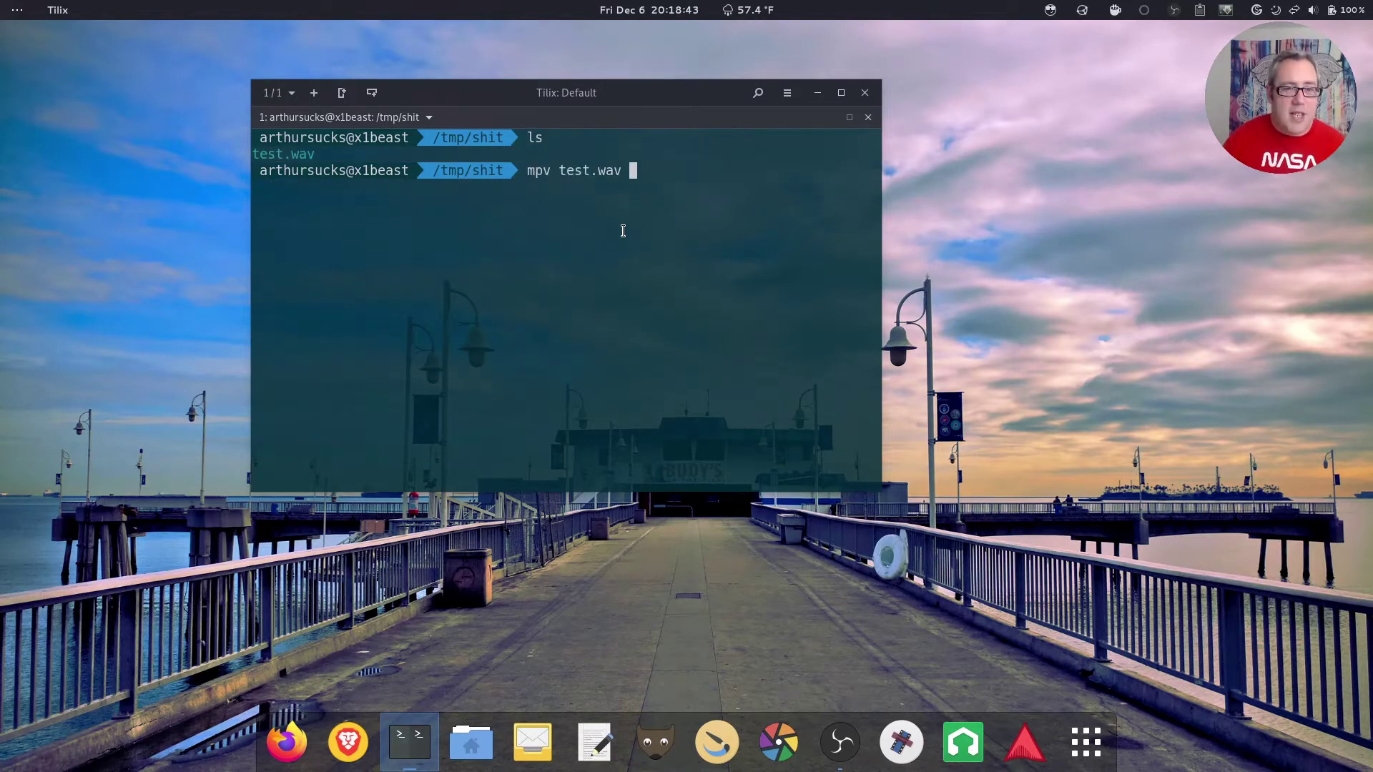
key("Return")
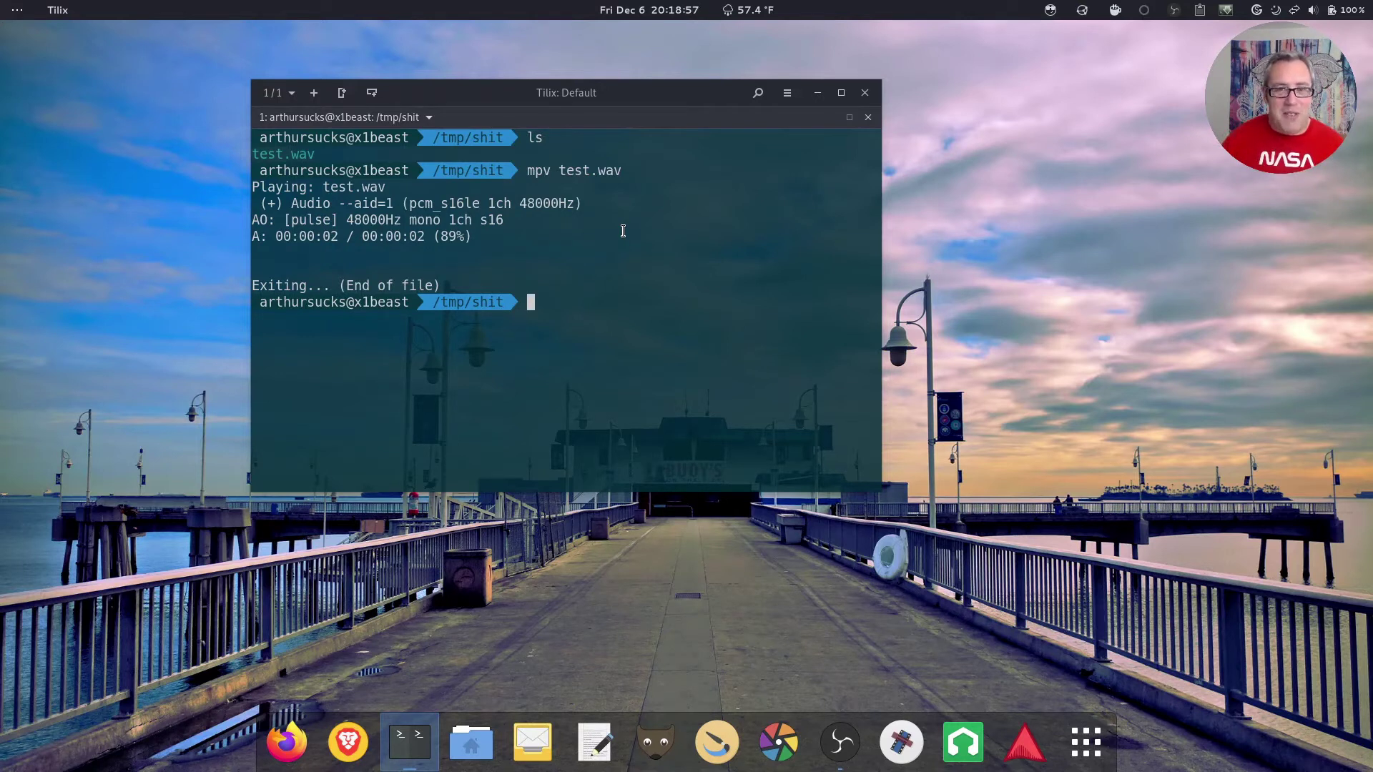
type("onionsh")
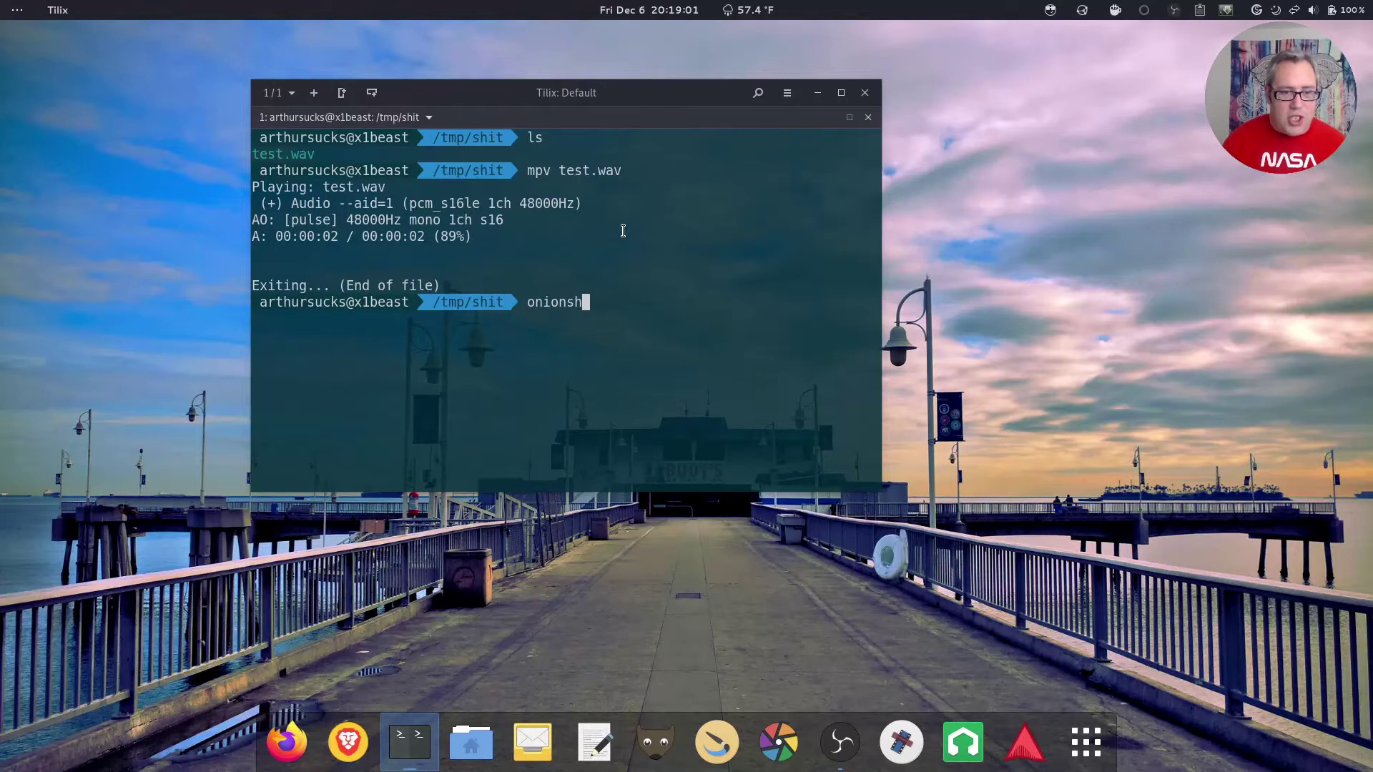
type("are --stay")
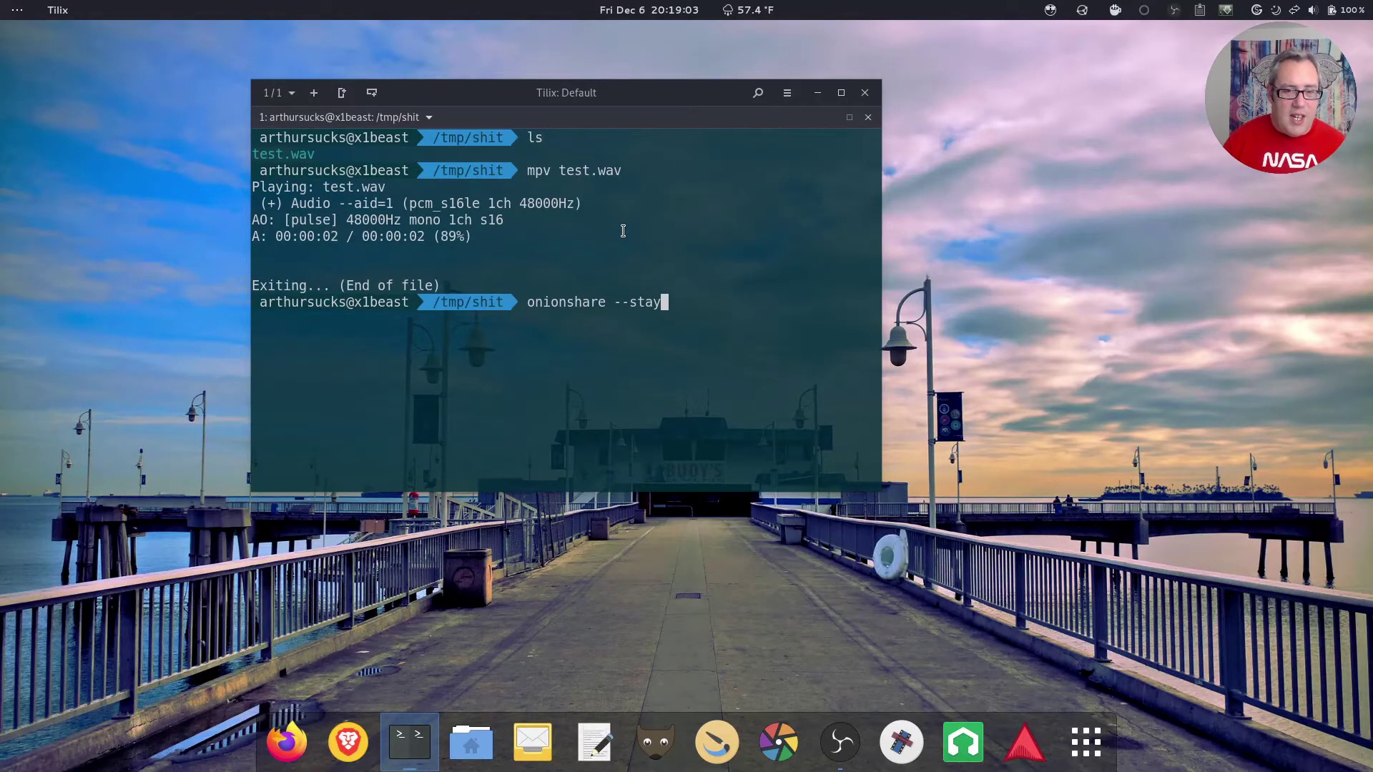
type("-open ")
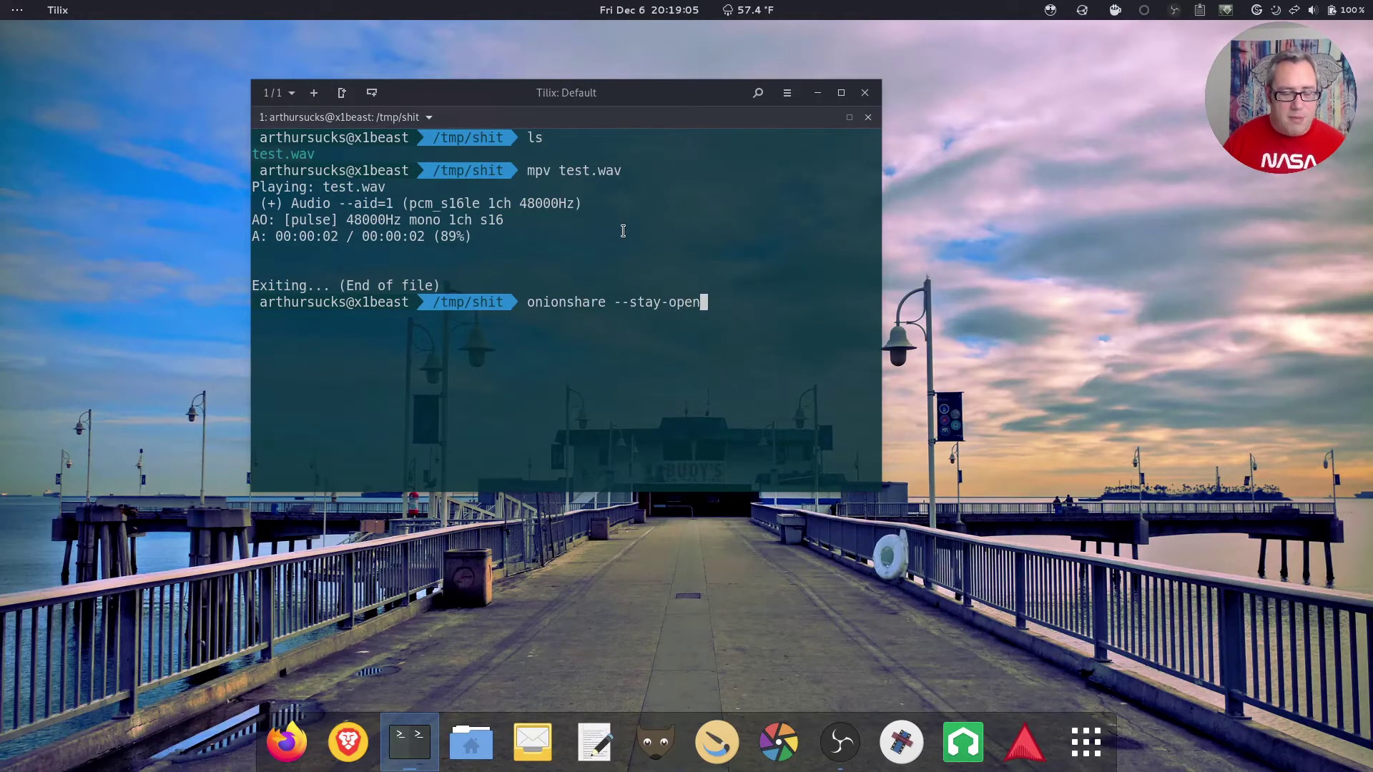
type("test.wav")
key("Return")
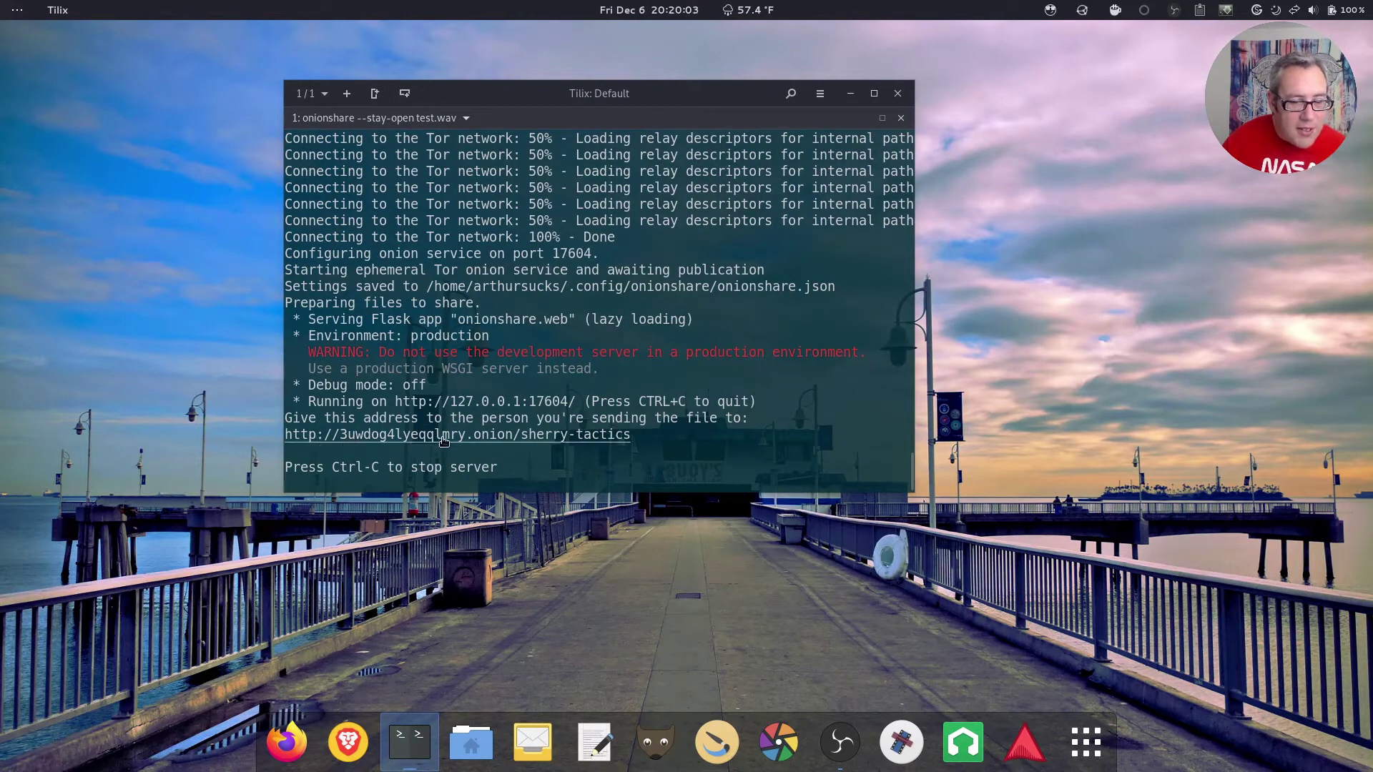
- Copy the onion share address and launch Tor Browser
right_click(535, 441)
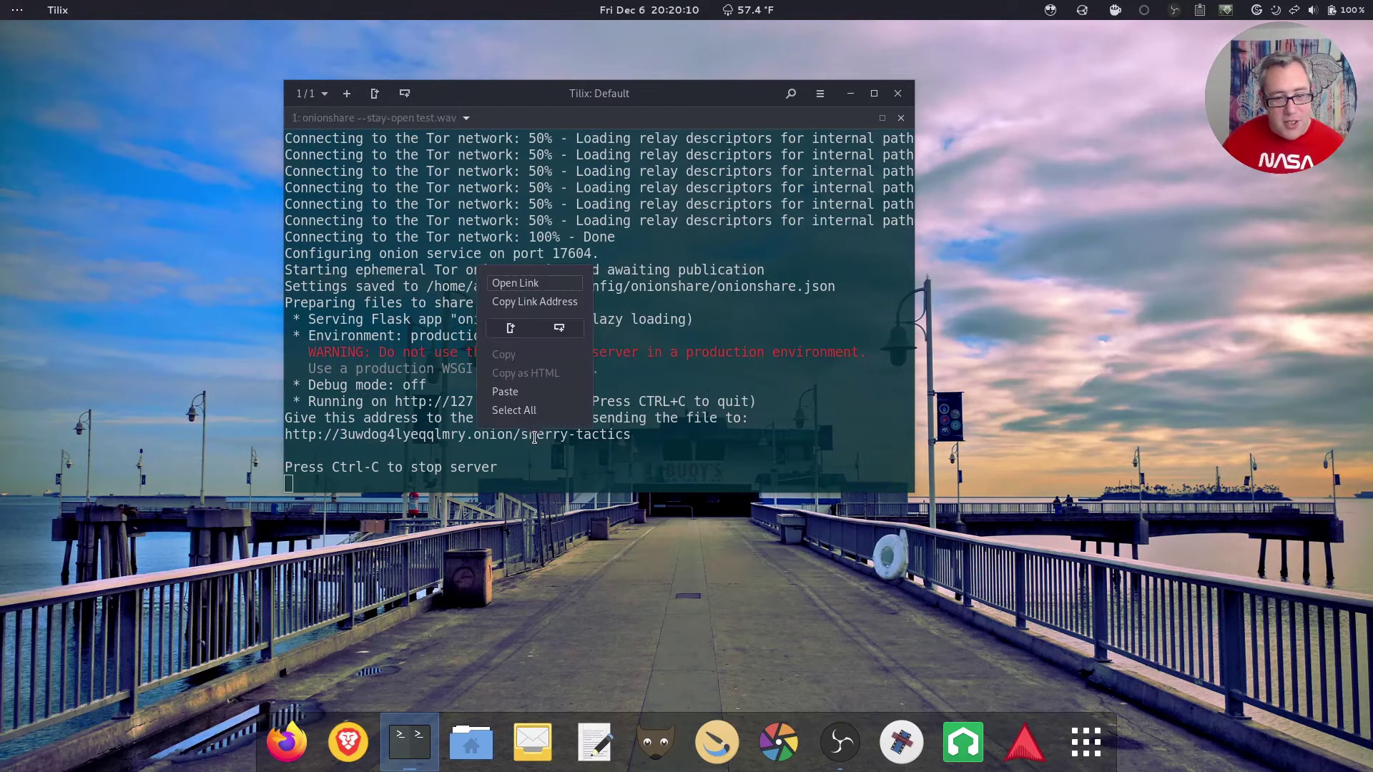
left_click(546, 306)
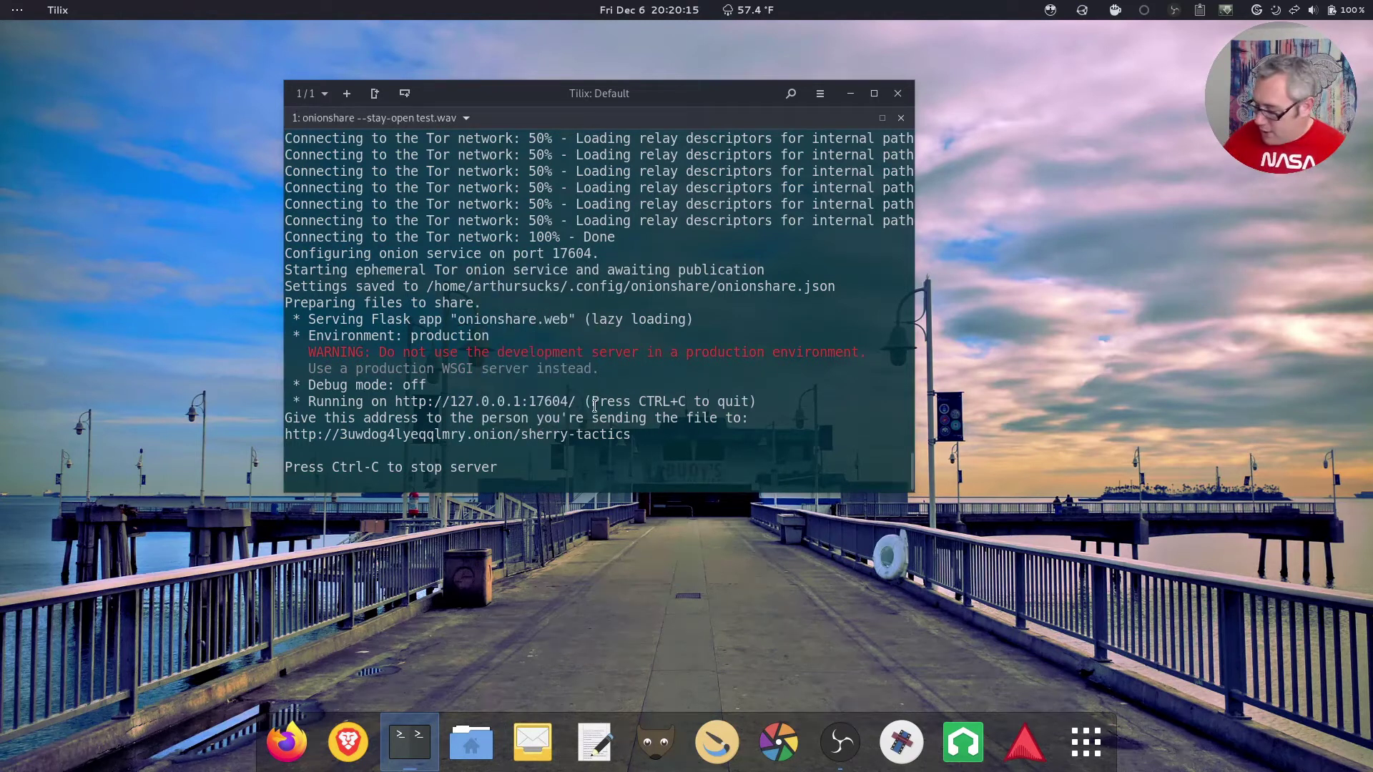
key("super")
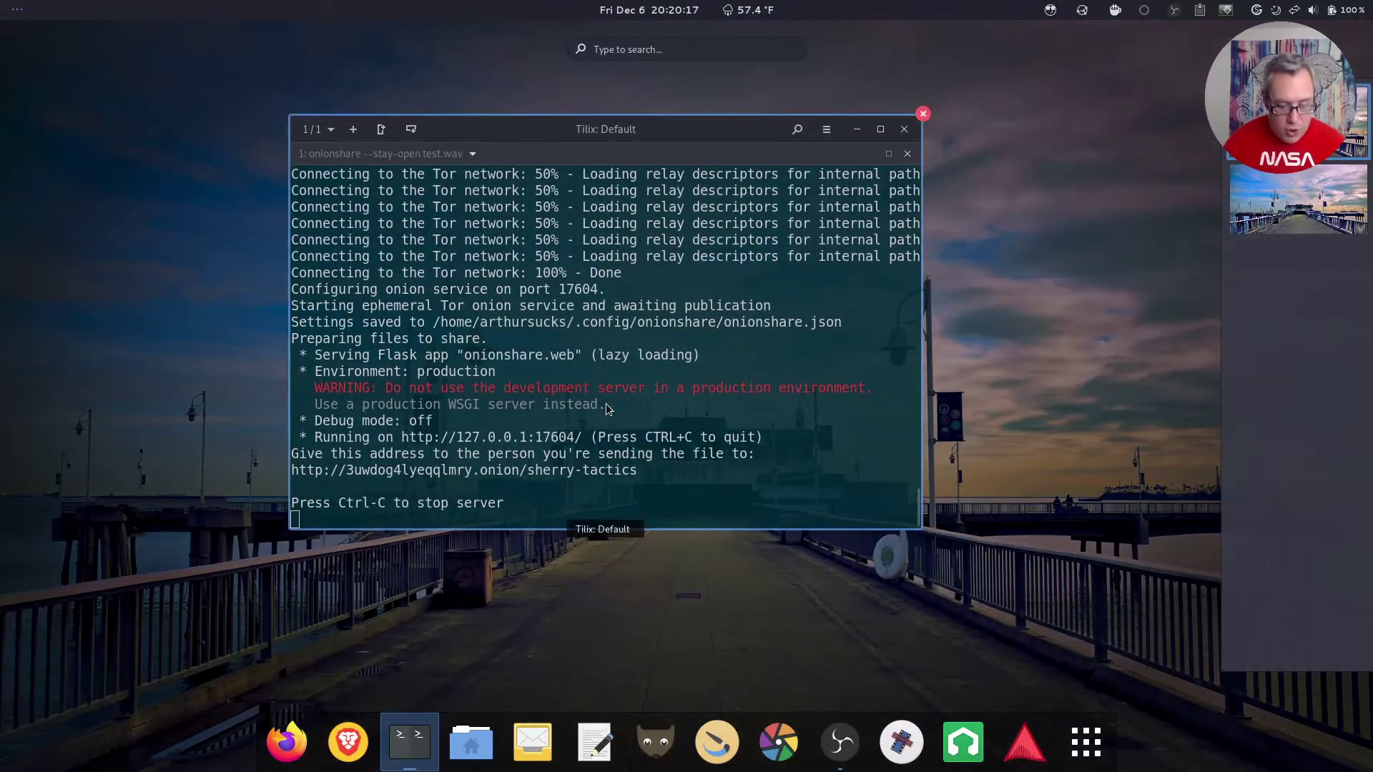
type("to")
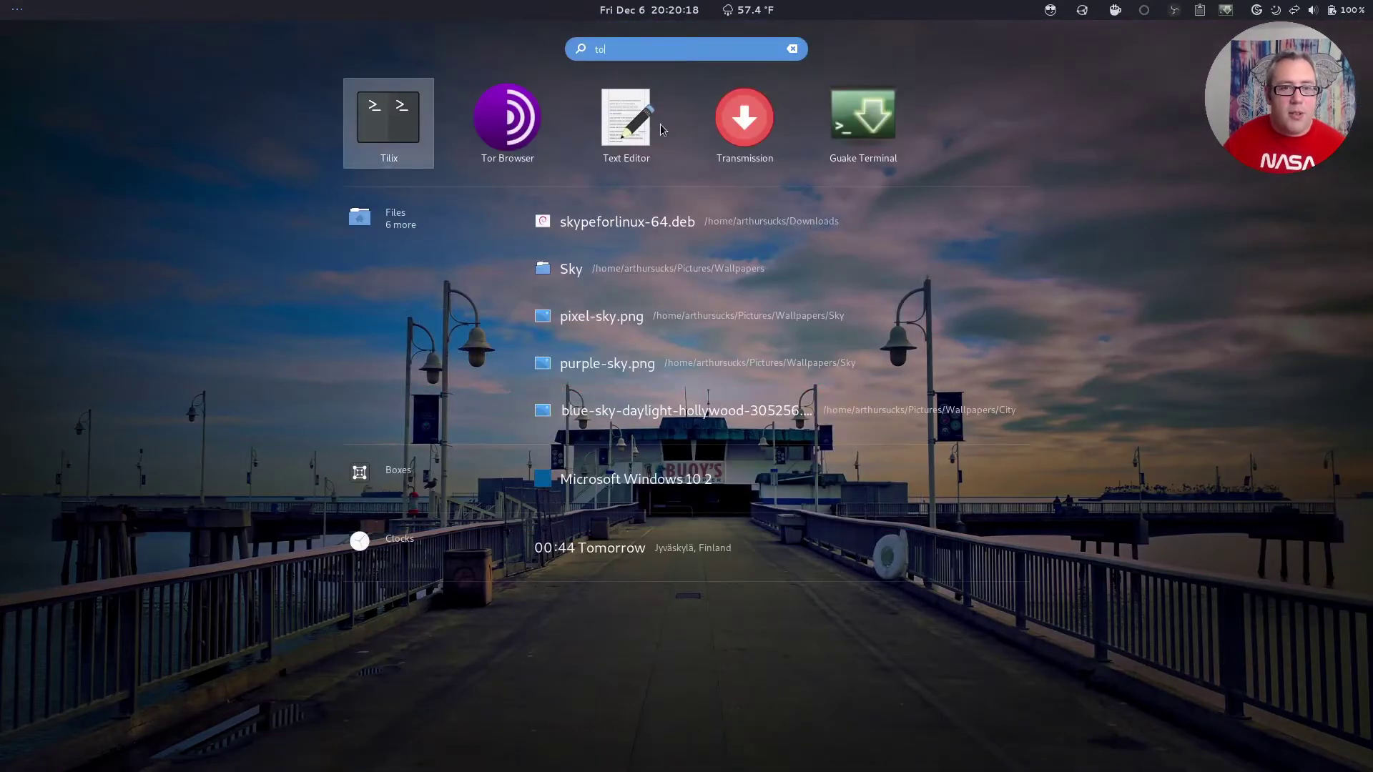
key("Return")
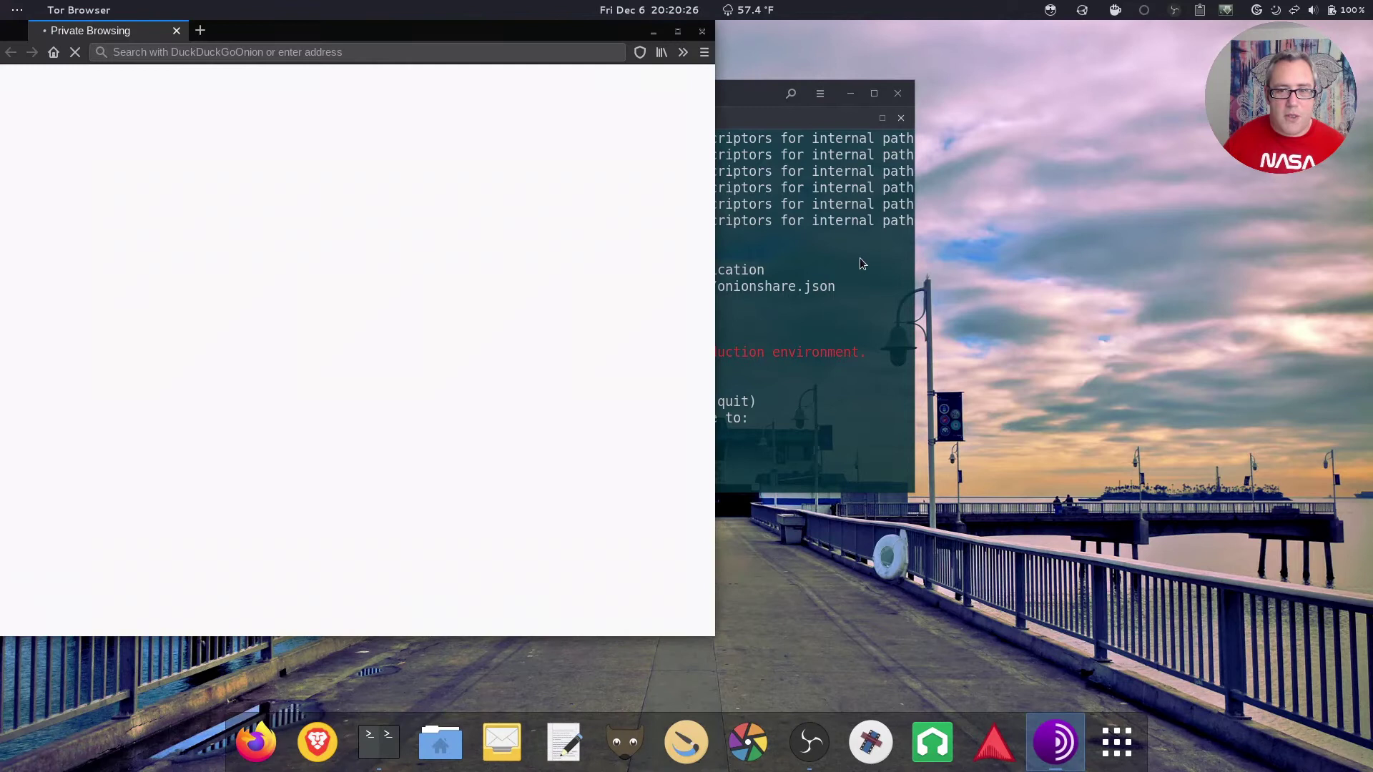
- Minimize Tilix, then move and enlarge the Tor Browser window
left_click(744, 106)
left_click(850, 93)
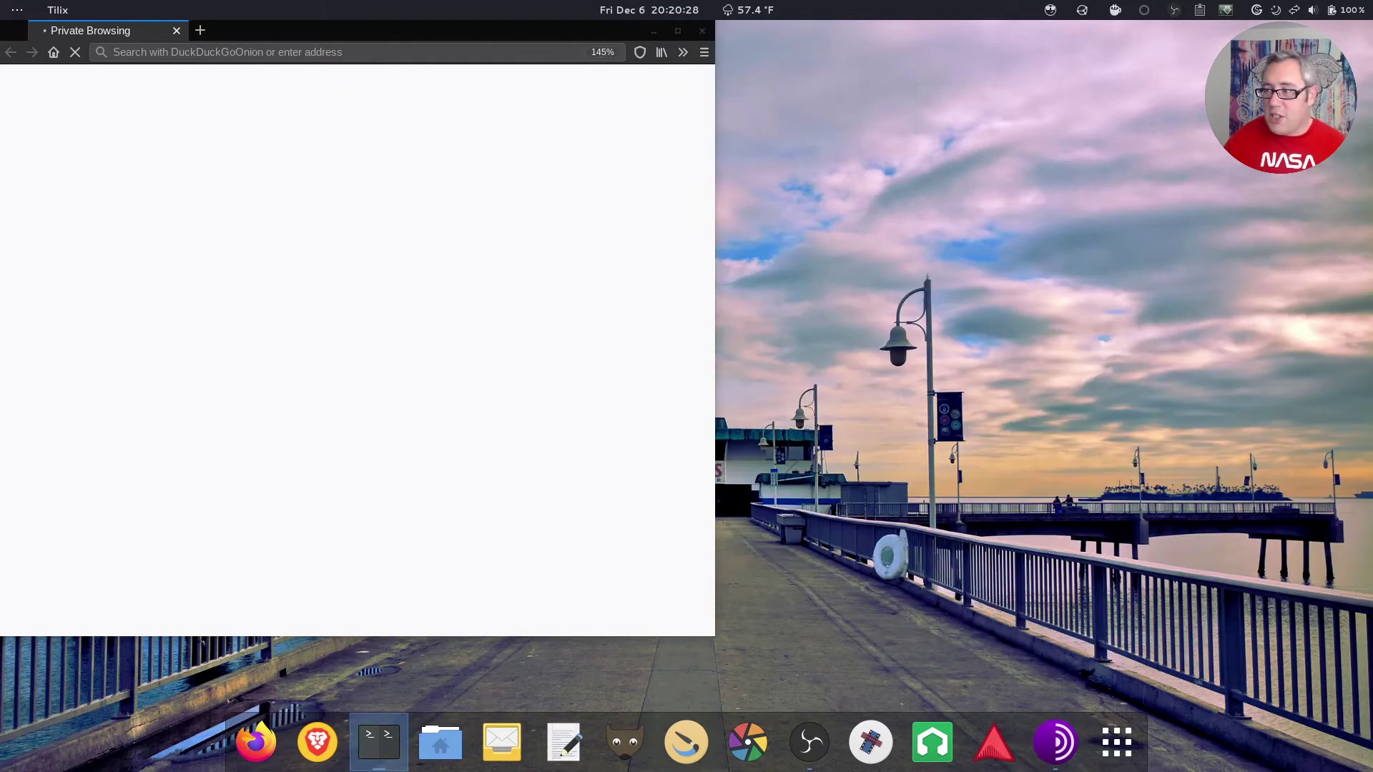
left_click_drag(492, 32, 561, 39)
left_click_drag(785, 644, 1262, 665)
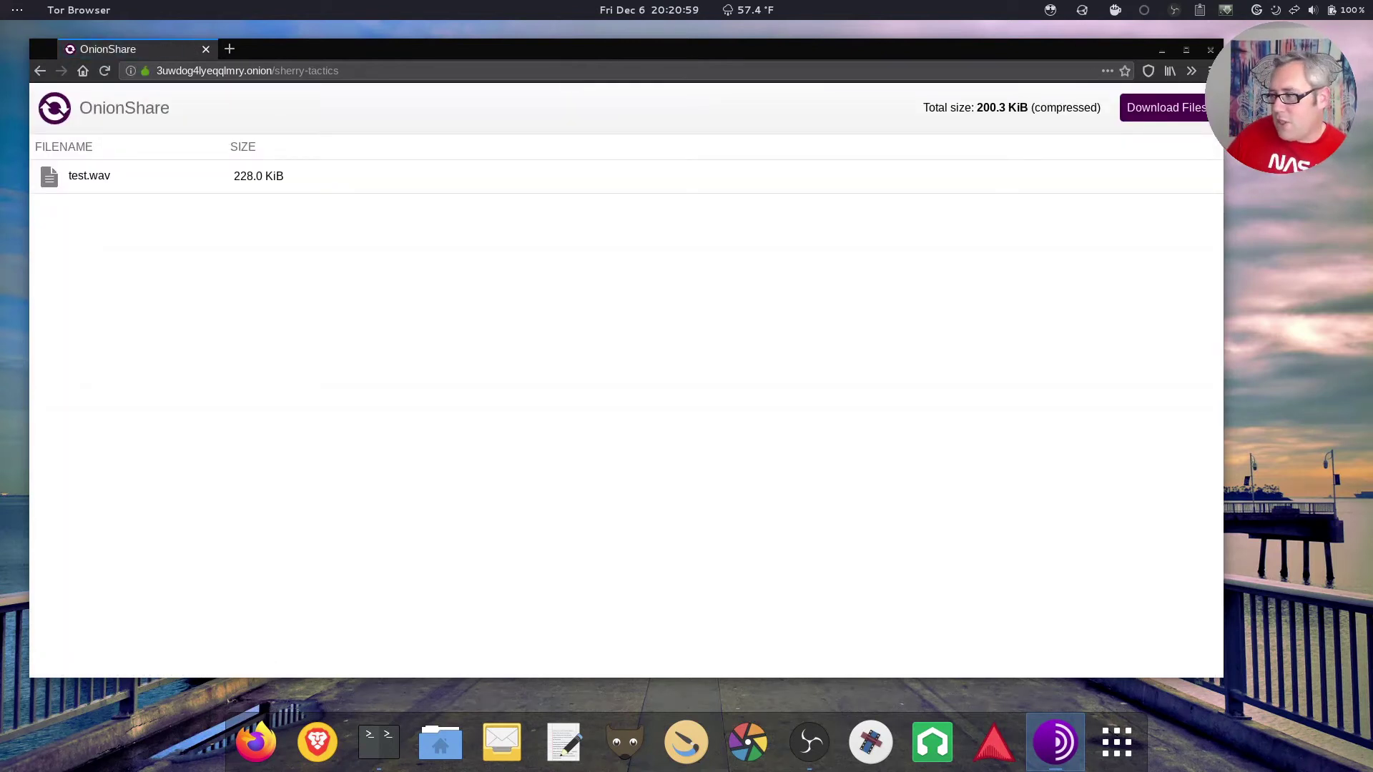
- Download all the shared files from the OnionShare page, choosing to save the zip
left_click(379, 744)
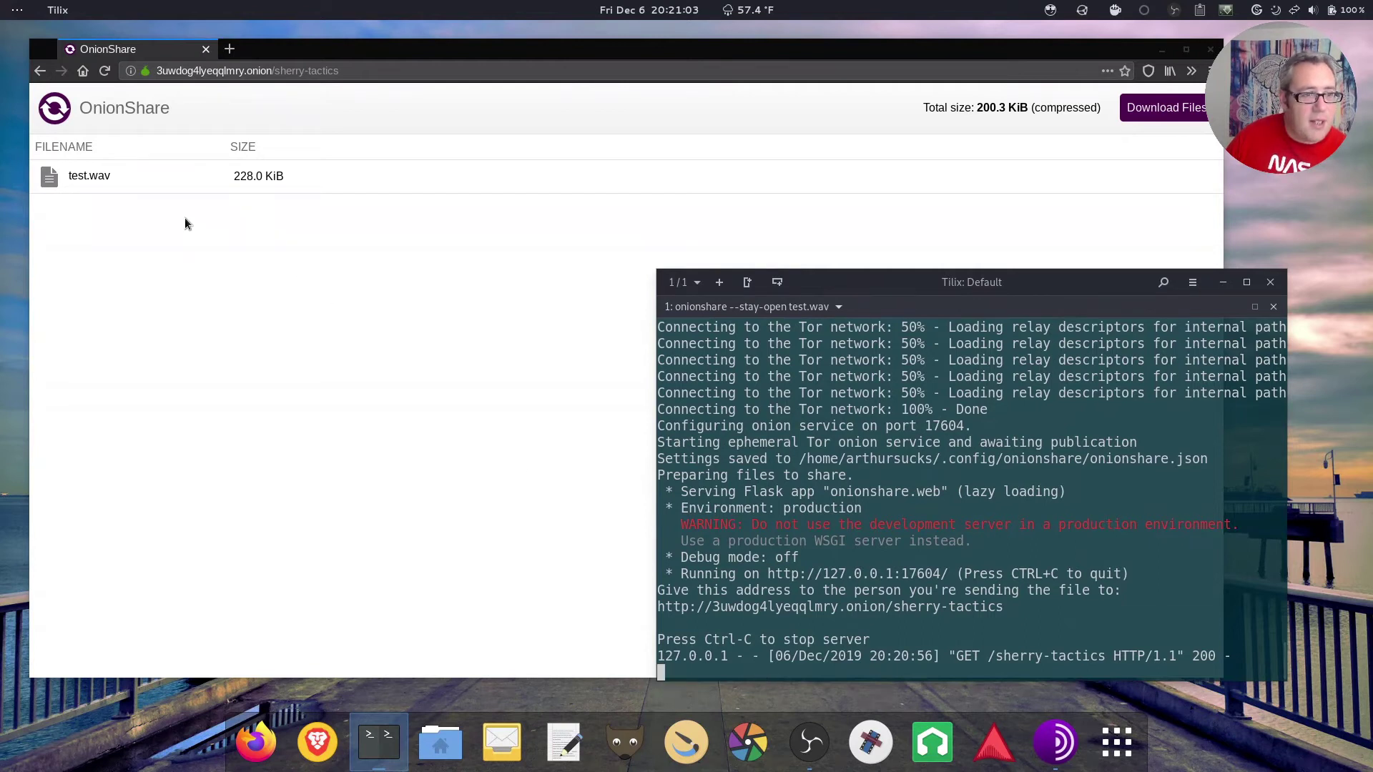
left_click(840, 207)
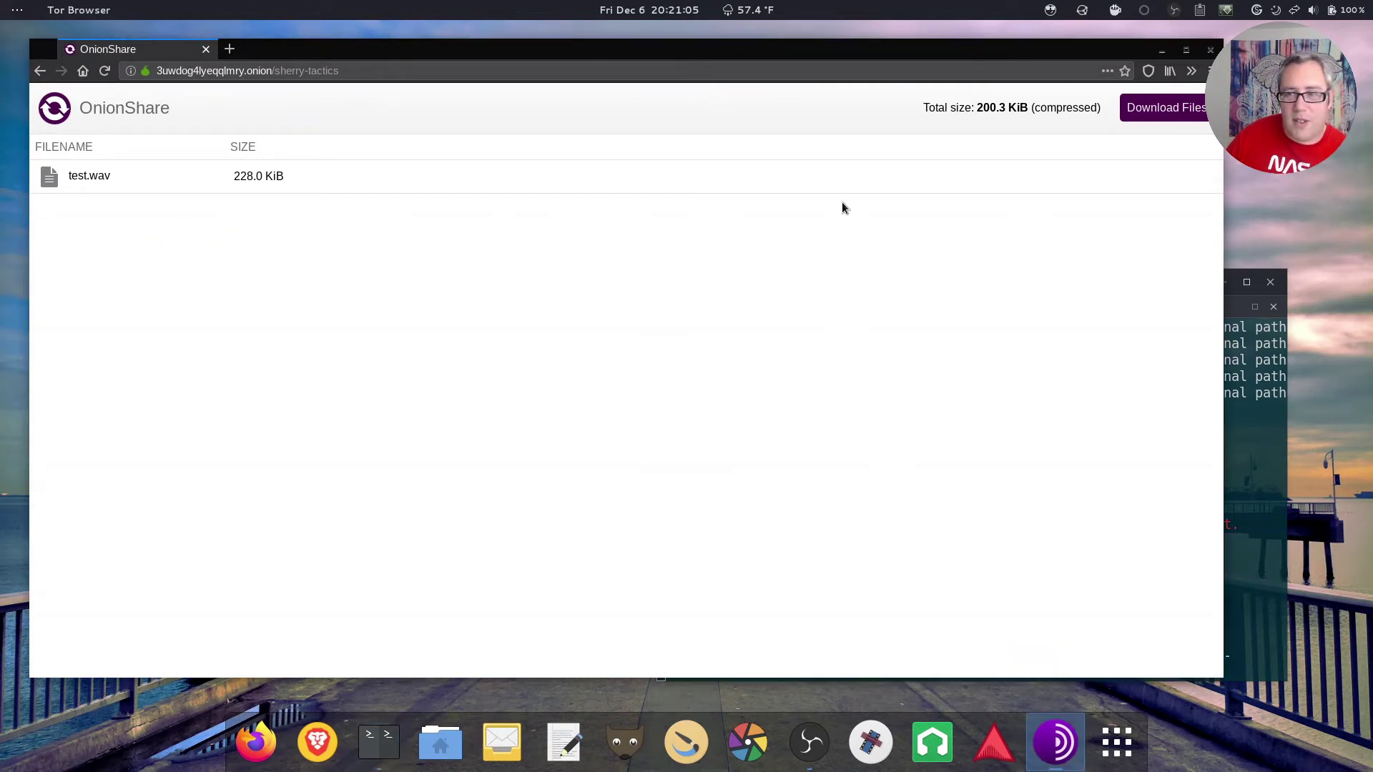
left_click(1164, 116)
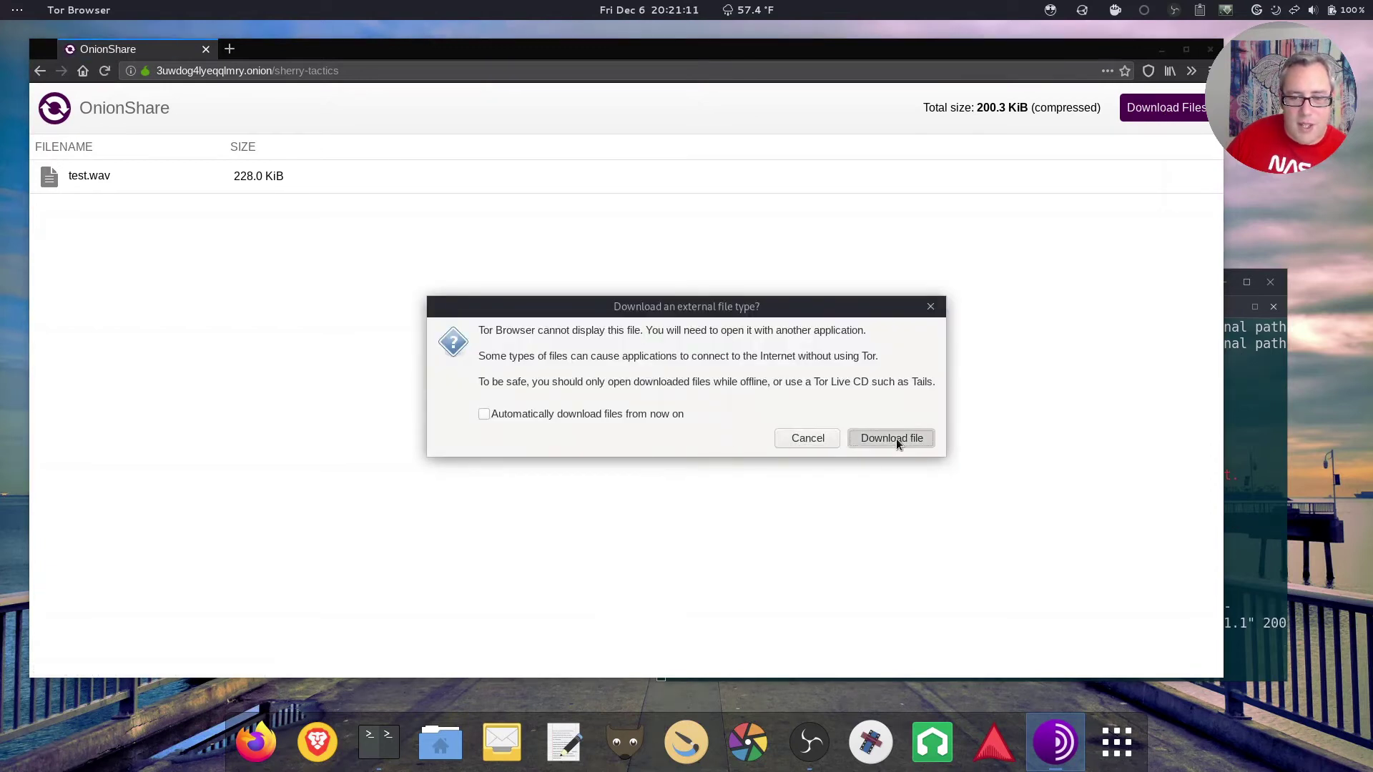
left_click(897, 439)
left_click_drag(868, 434, 655, 308)
left_click(591, 463)
left_click(815, 527)
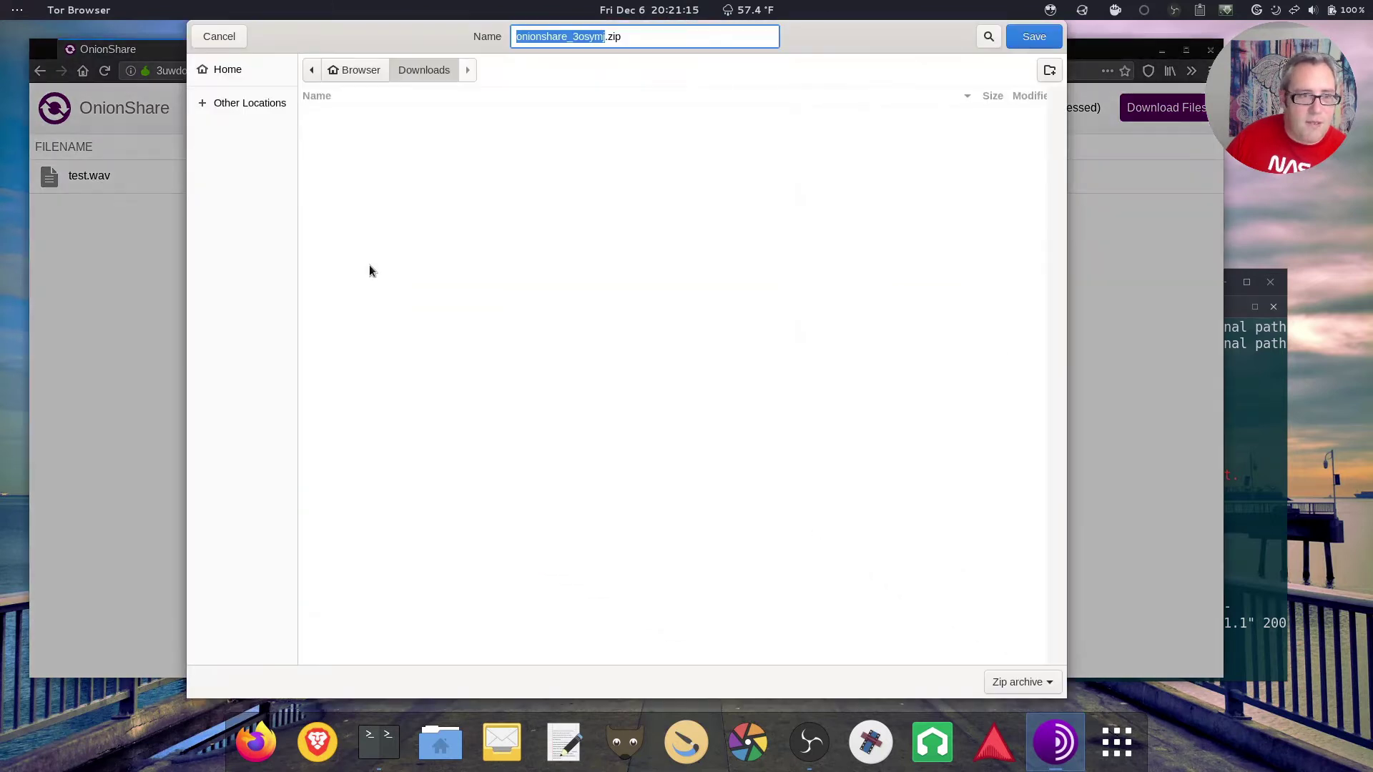
- Save onionshare_3osymj.zip into /home/user/Desktop under its default name
left_click(263, 104)
left_click(371, 93)
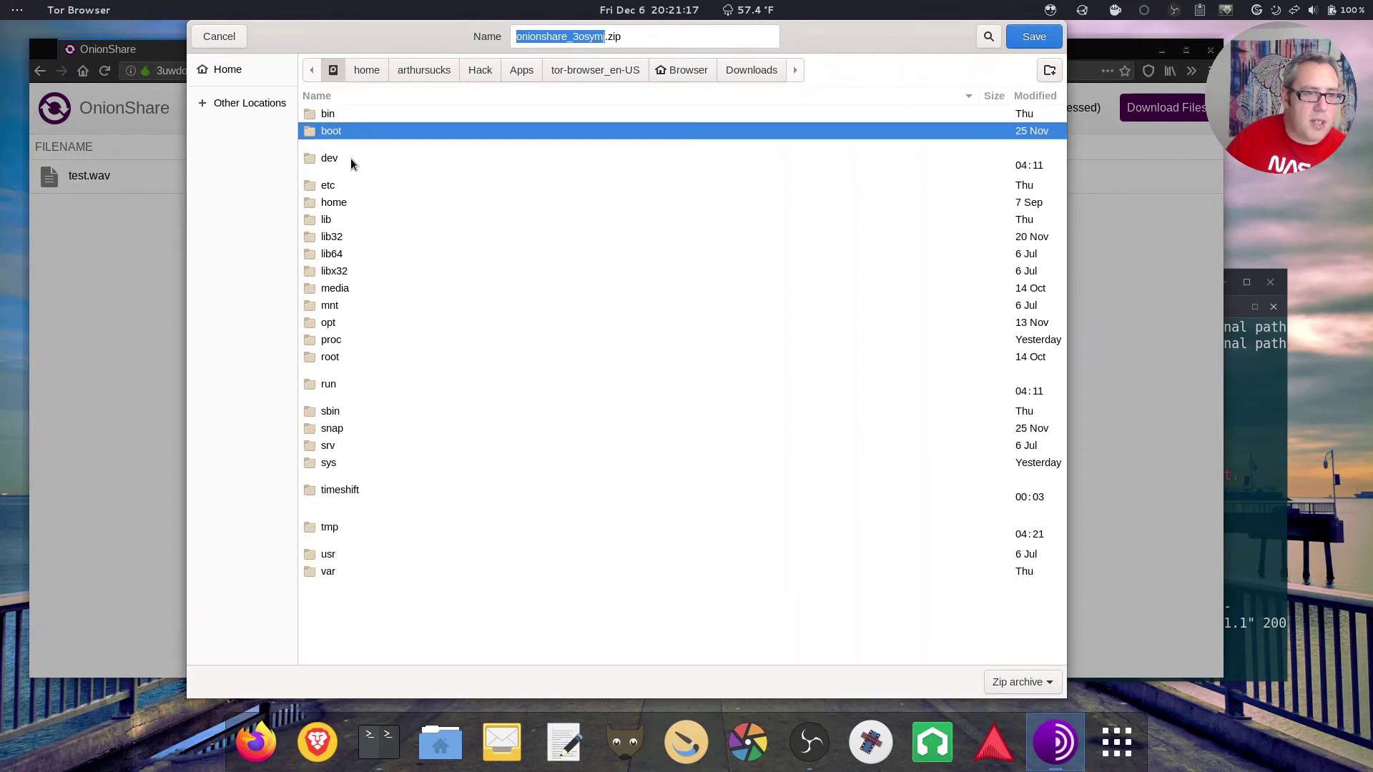
double_click(346, 199)
double_click(341, 123)
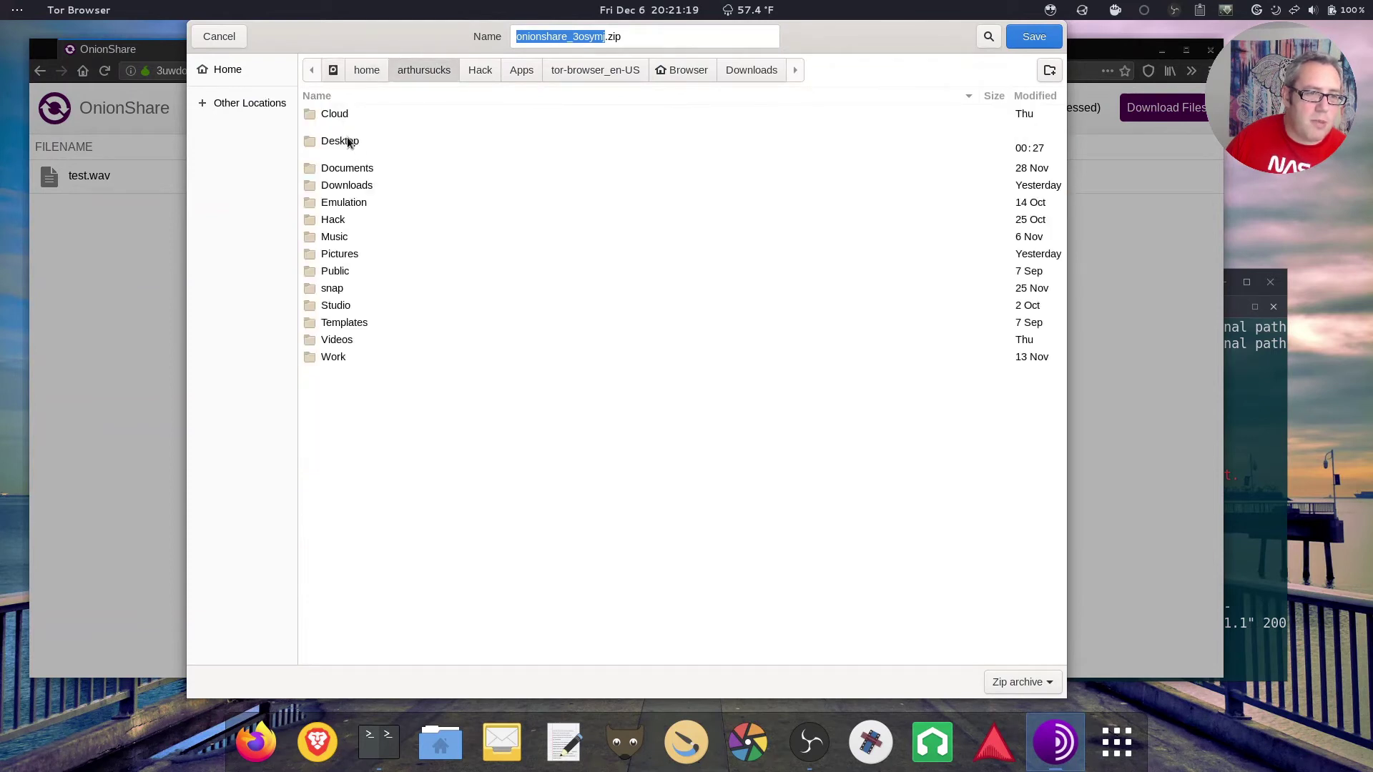
double_click(354, 141)
left_click(732, 38)
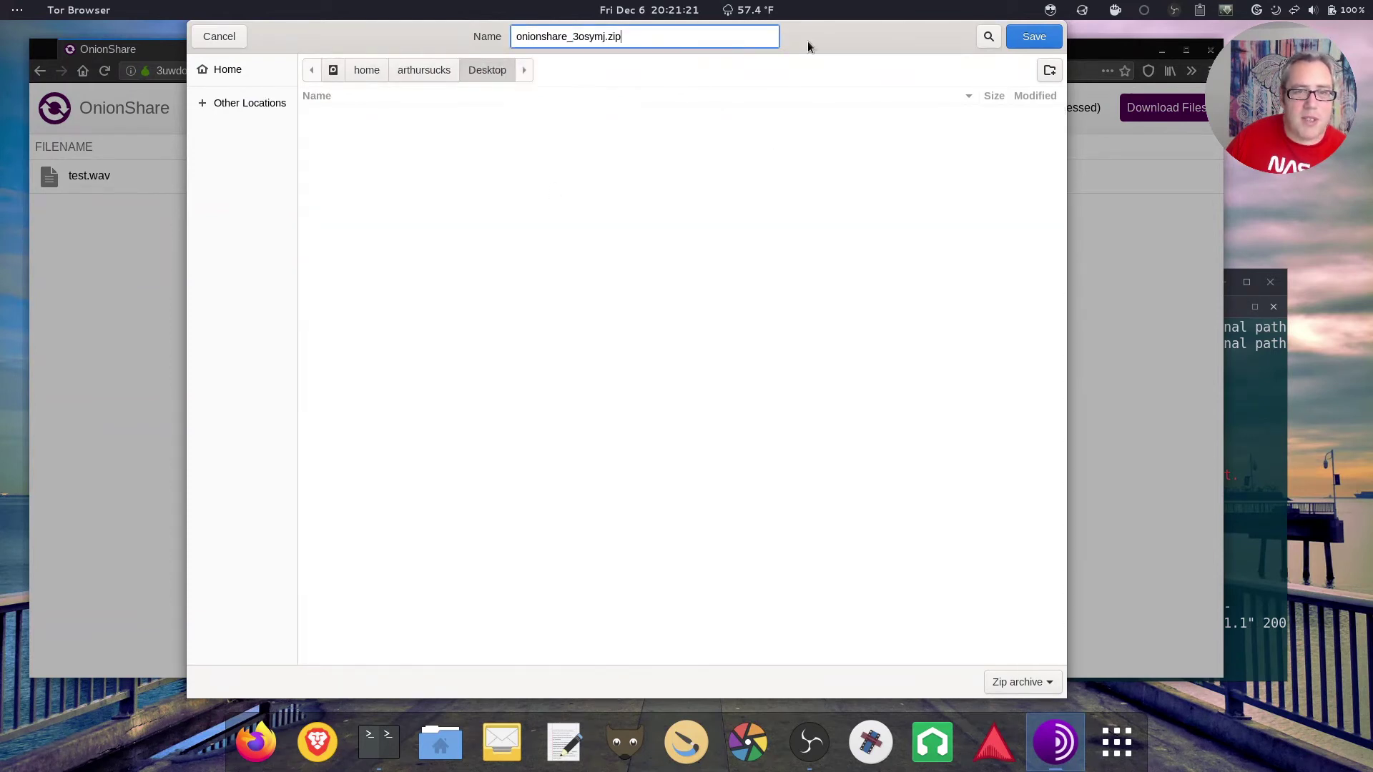
left_click(1034, 36)
left_click(1239, 386)
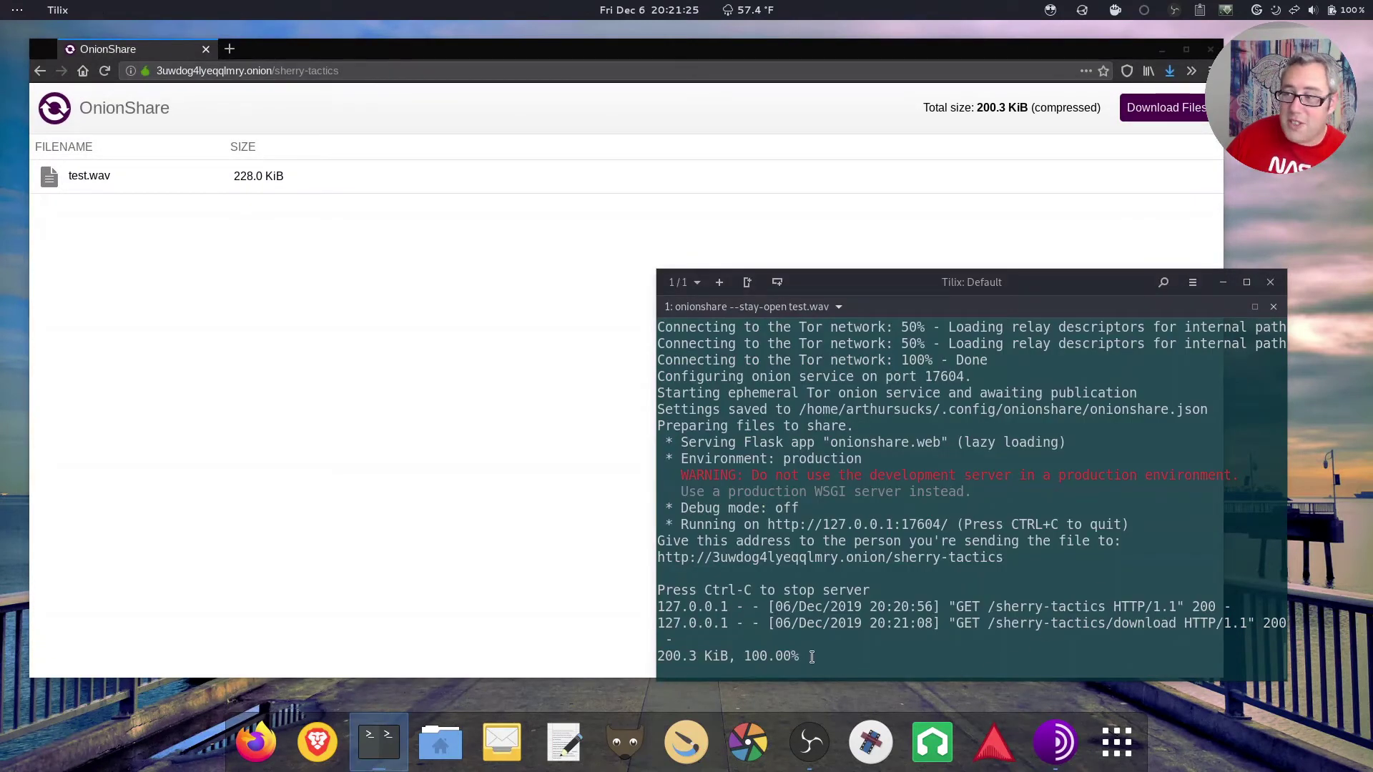
- Close Tor Browser, stop OnionShare with Ctrl+C, and cd into ~/Desktop
left_click_drag(1098, 281, 1126, 290)
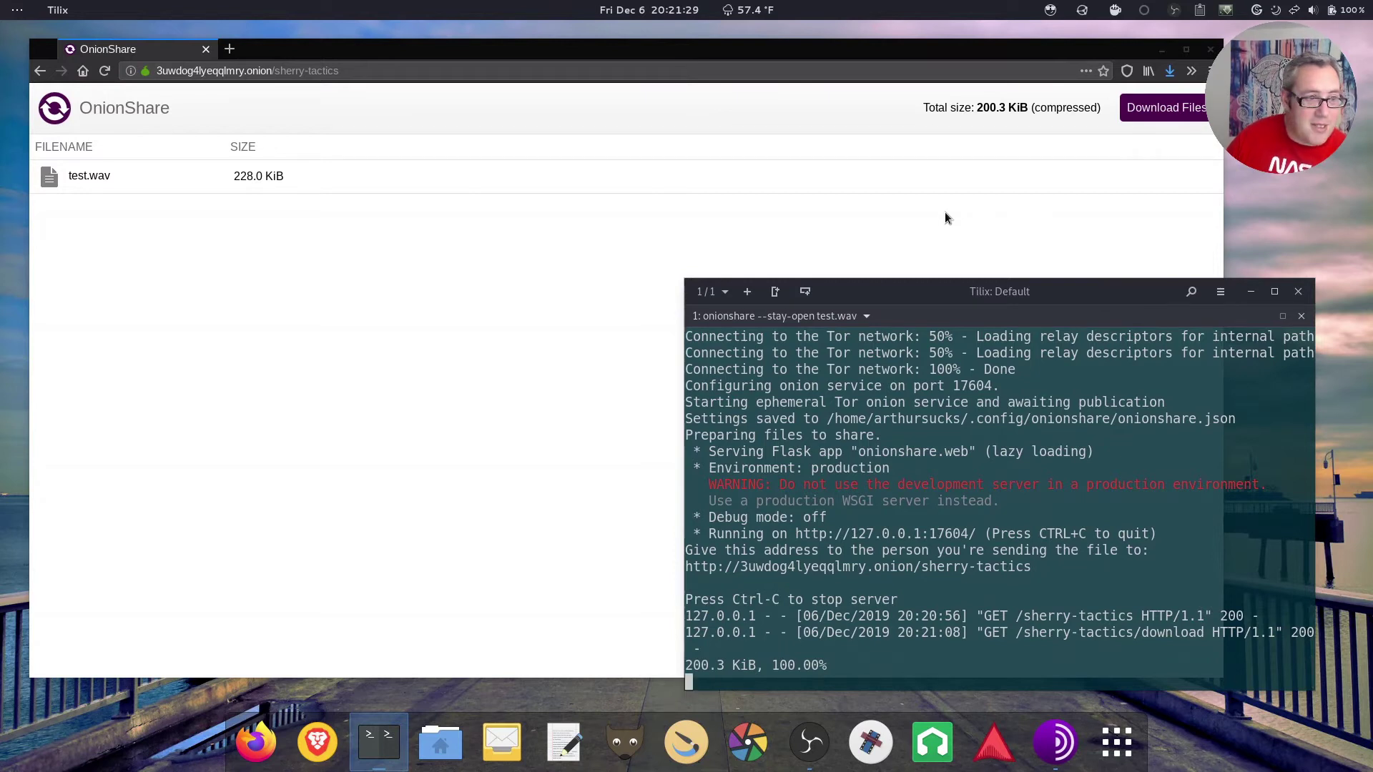
left_click(1210, 49)
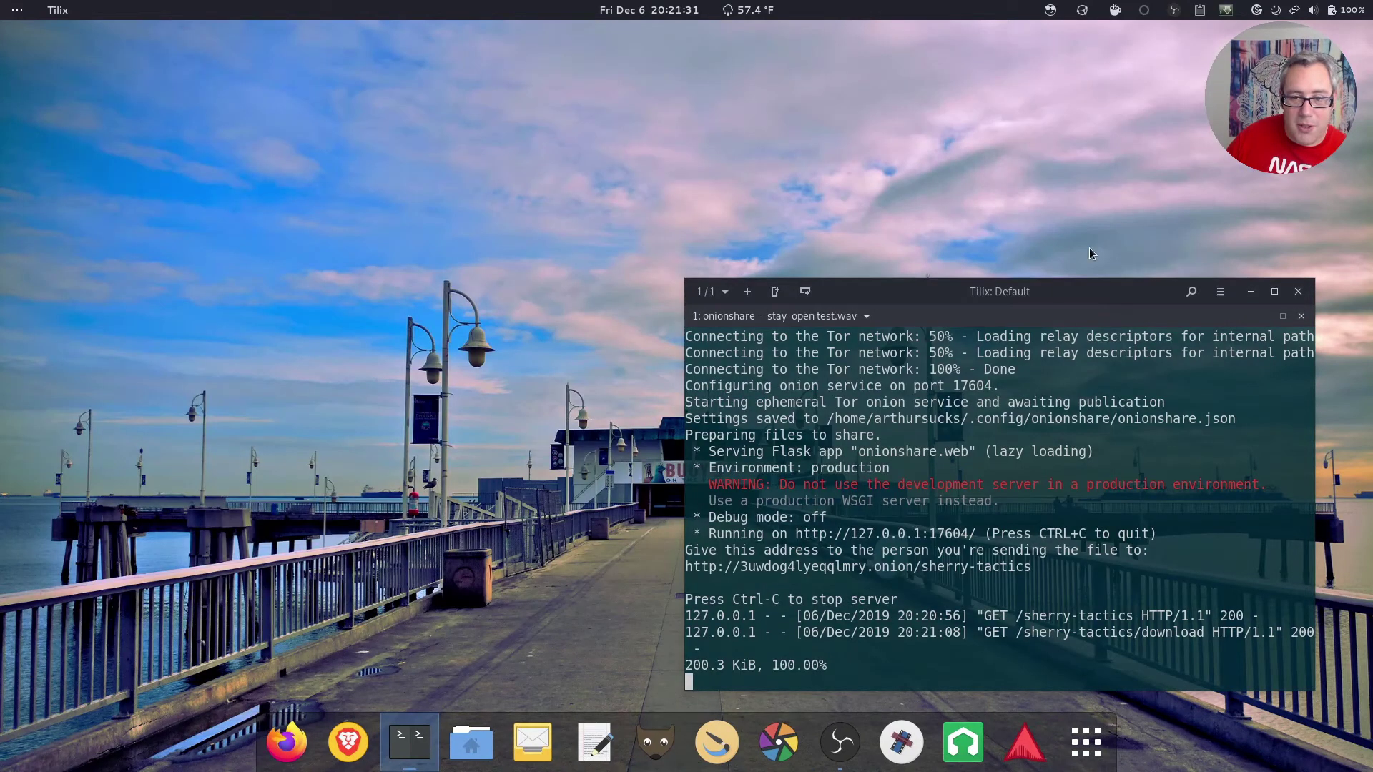
key("ctrl+c")
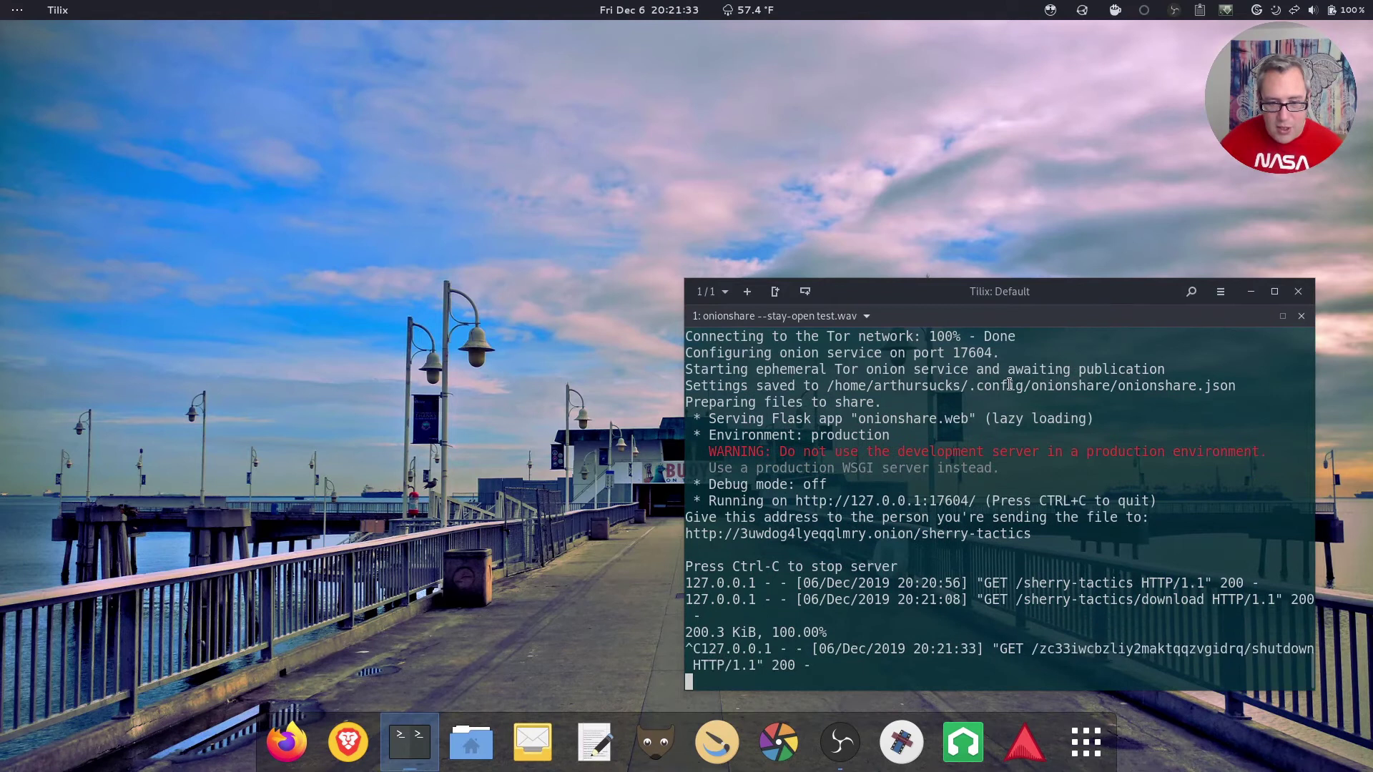
left_click_drag(1064, 292, 718, 123)
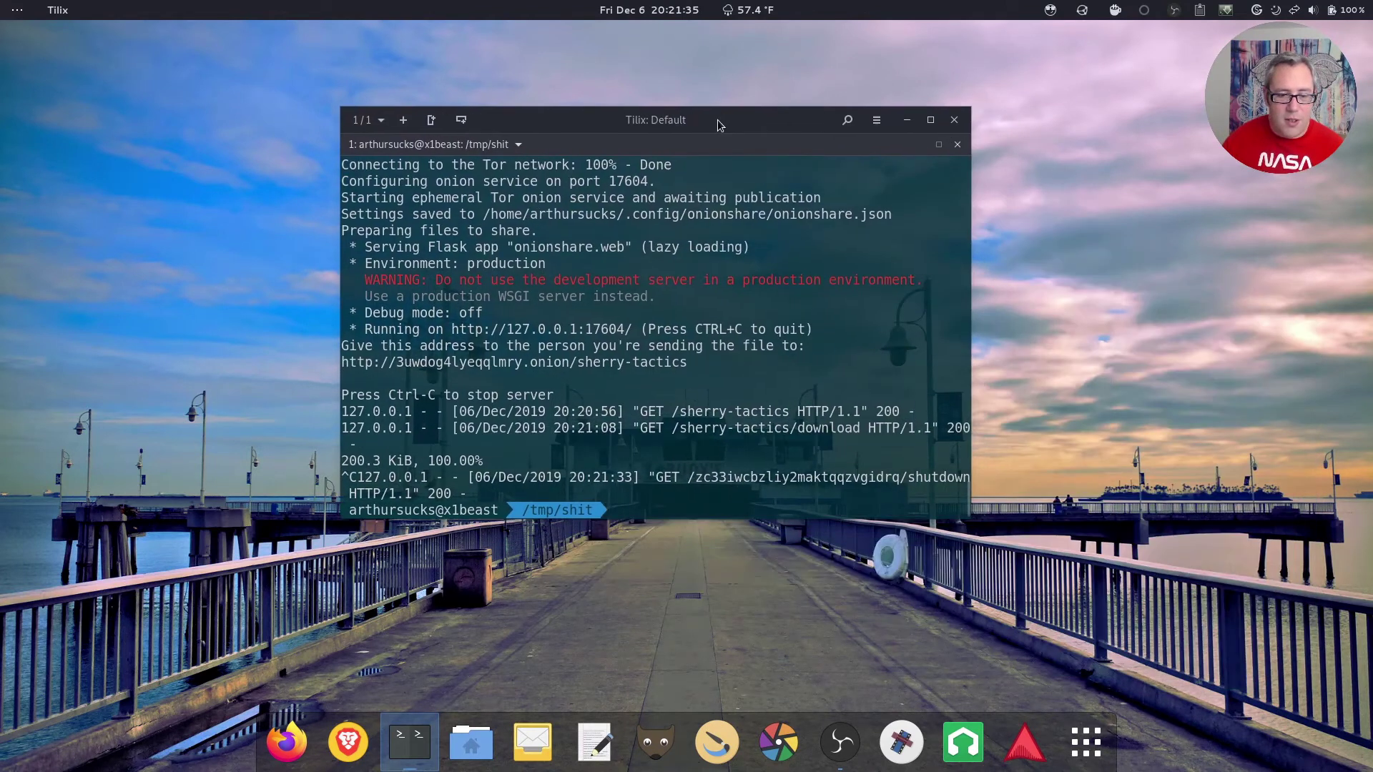
type("cd ~/Desktop")
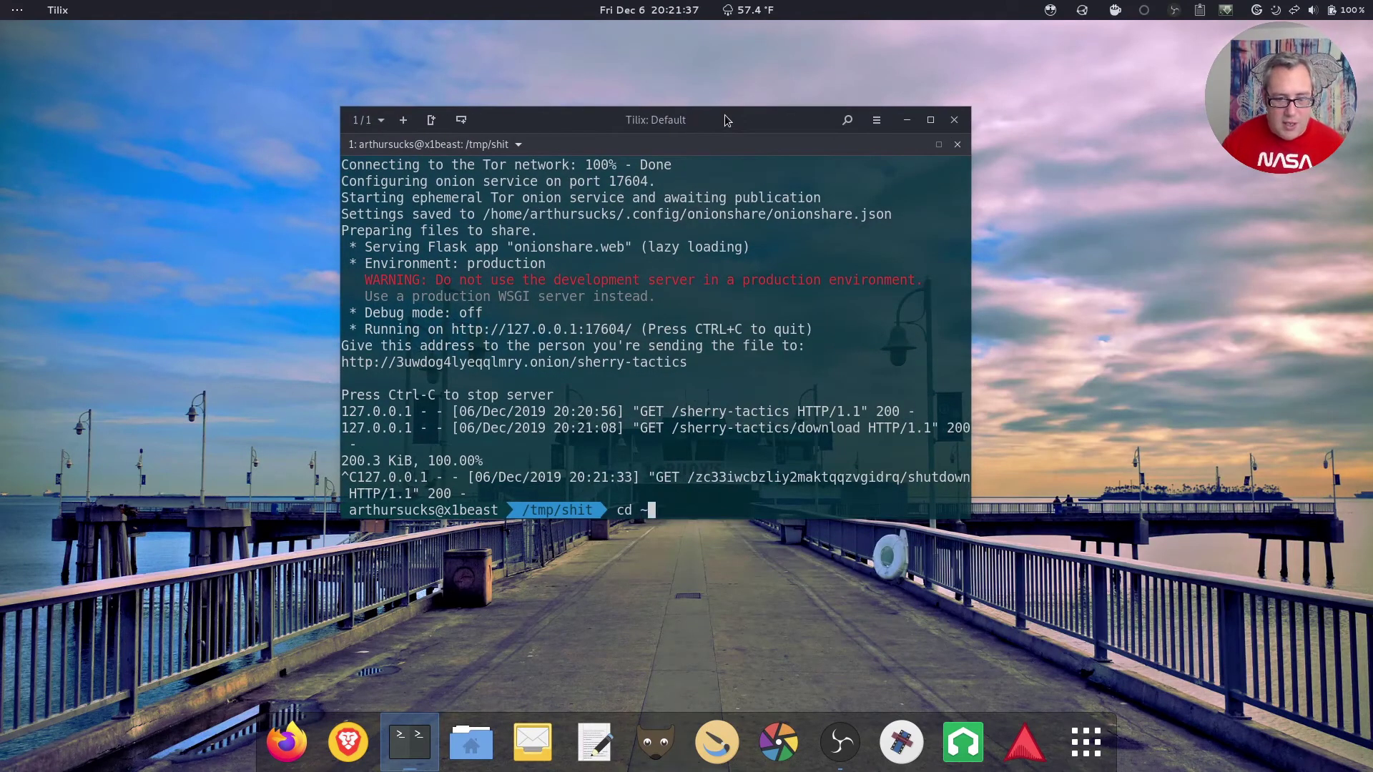
key("Return")
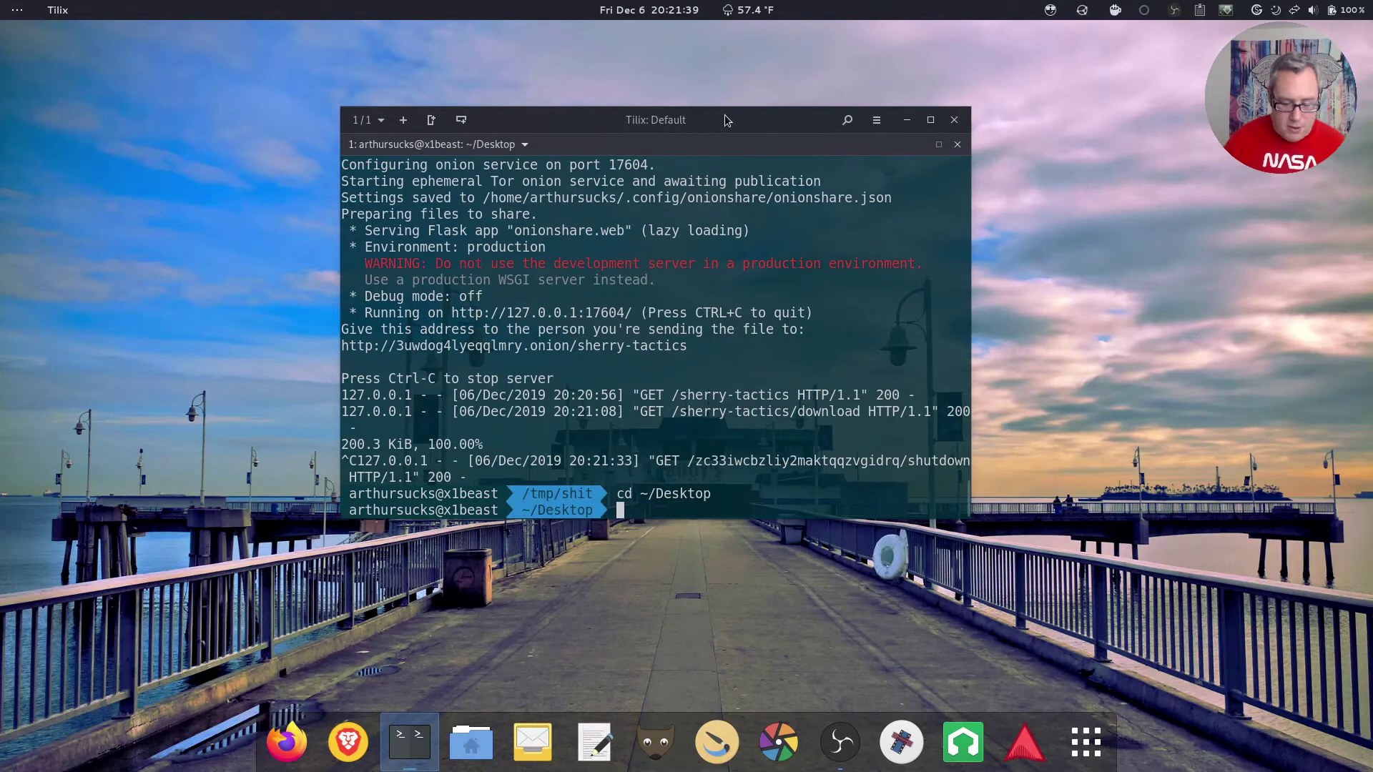
key("ctrl+l")
- Unzip onionshare_3osymj.zip on the Desktop
type("unzip")
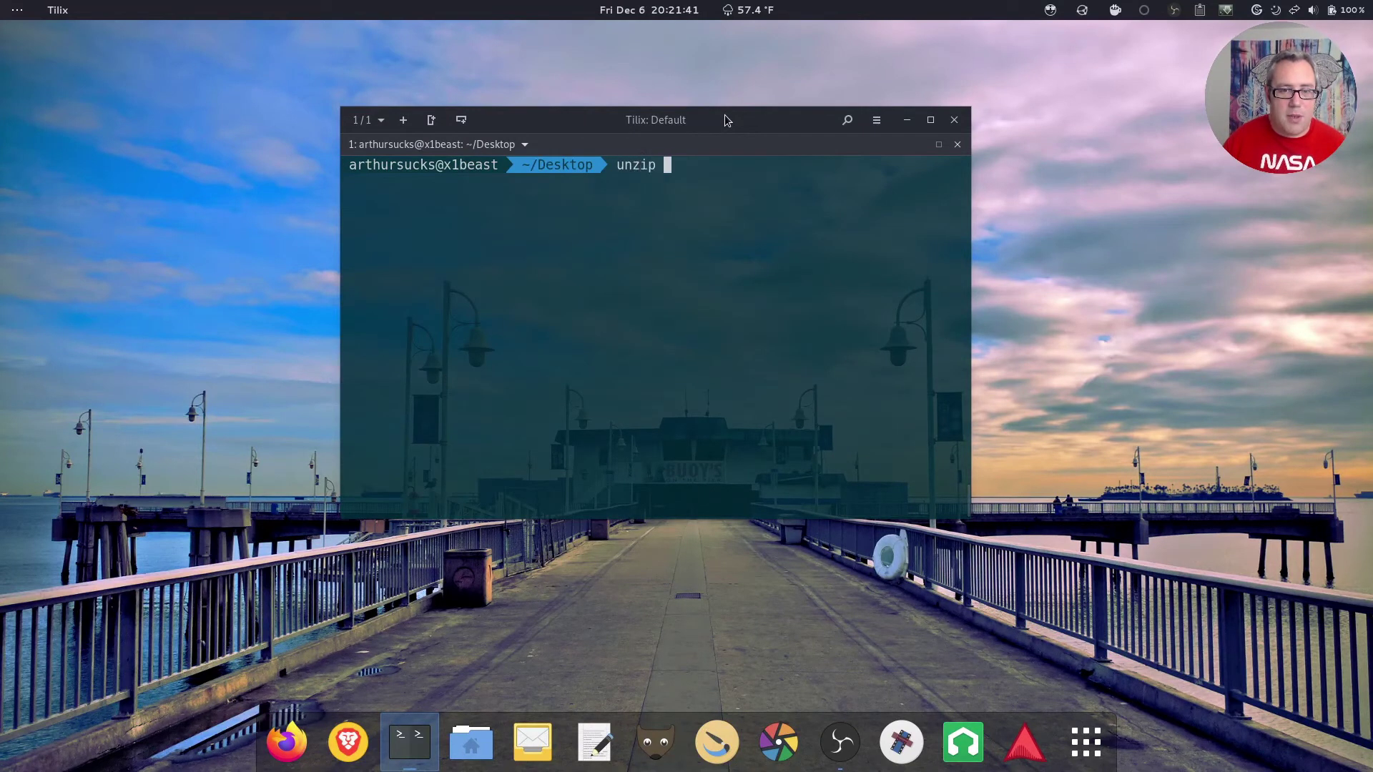
key("Tab")
key("Return")
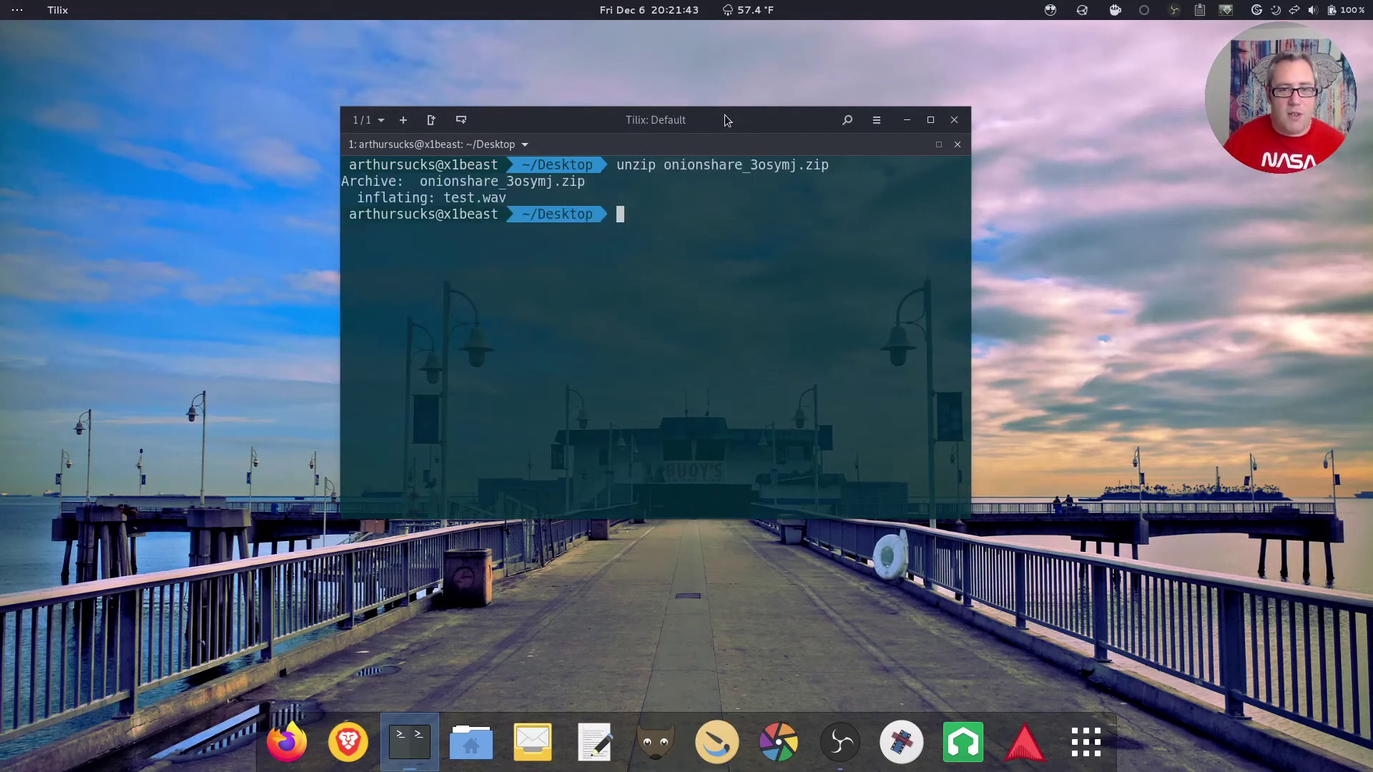
- Play the extracted test.wav with mpv, then clear the screen
type("m")
type("test.wav")
key("Return")
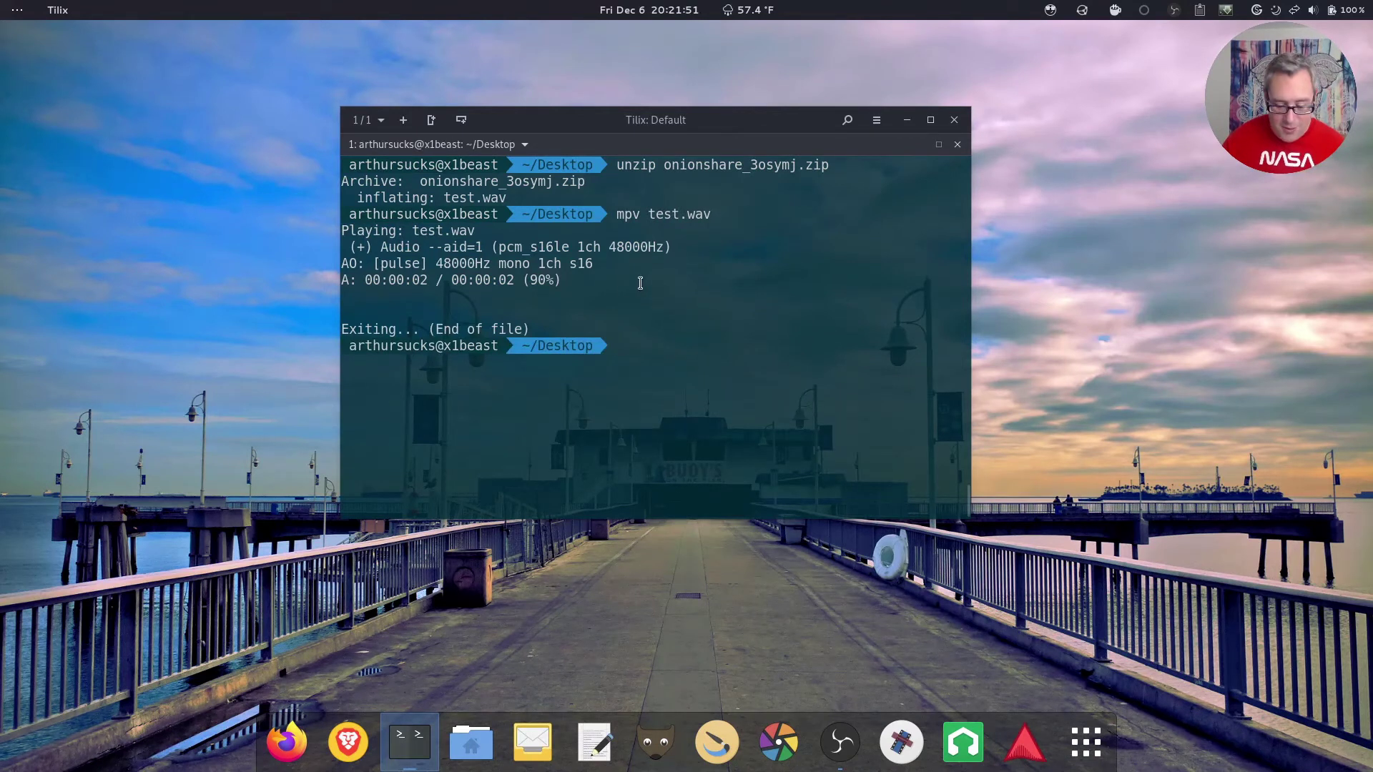
key("ctrl+l")
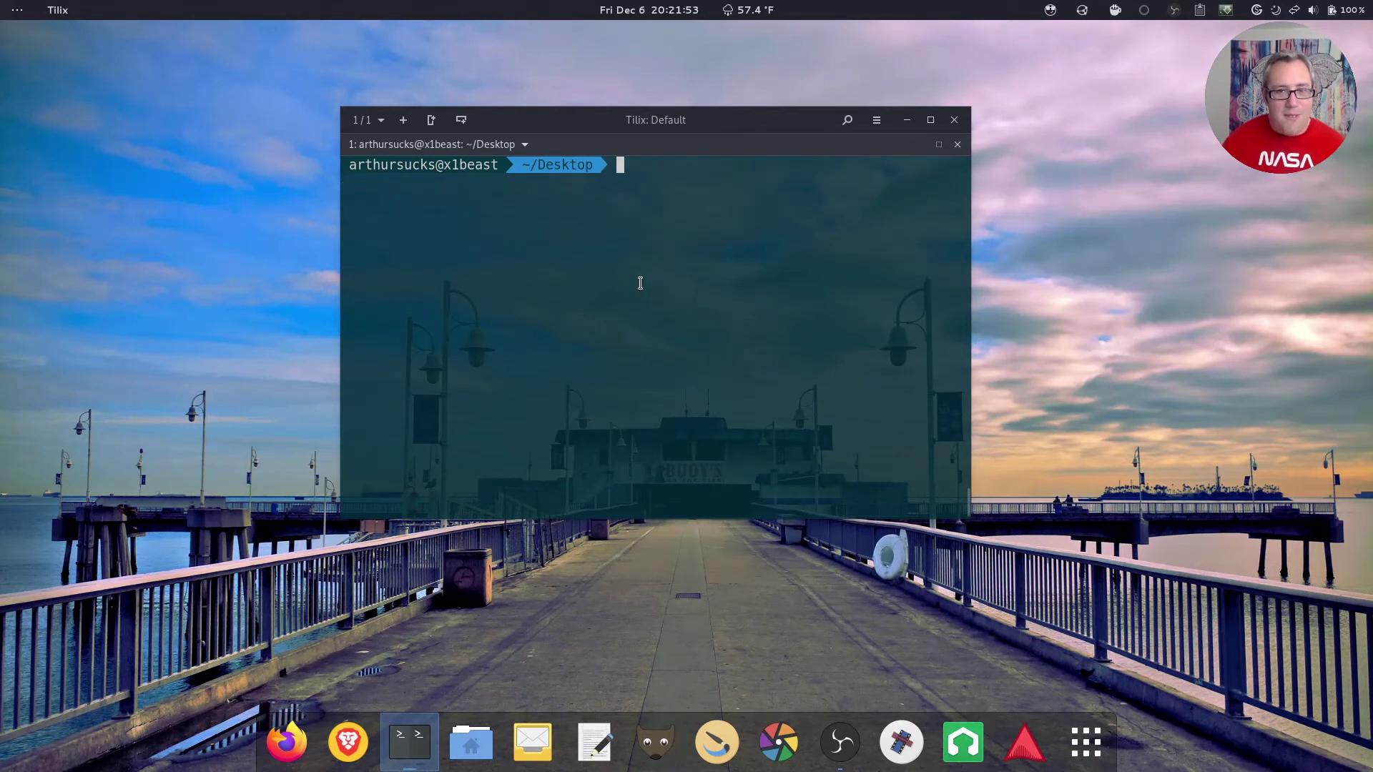